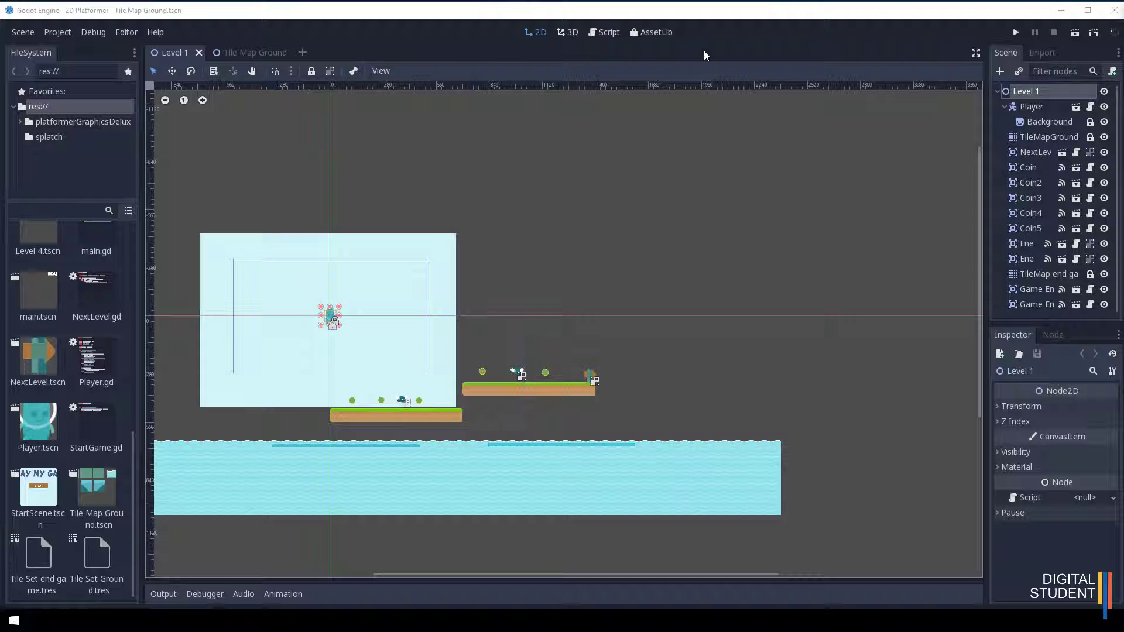
Step: In the Tile Map Ground scene, add a Sprite node and rename it Ladder
left_click(253, 52)
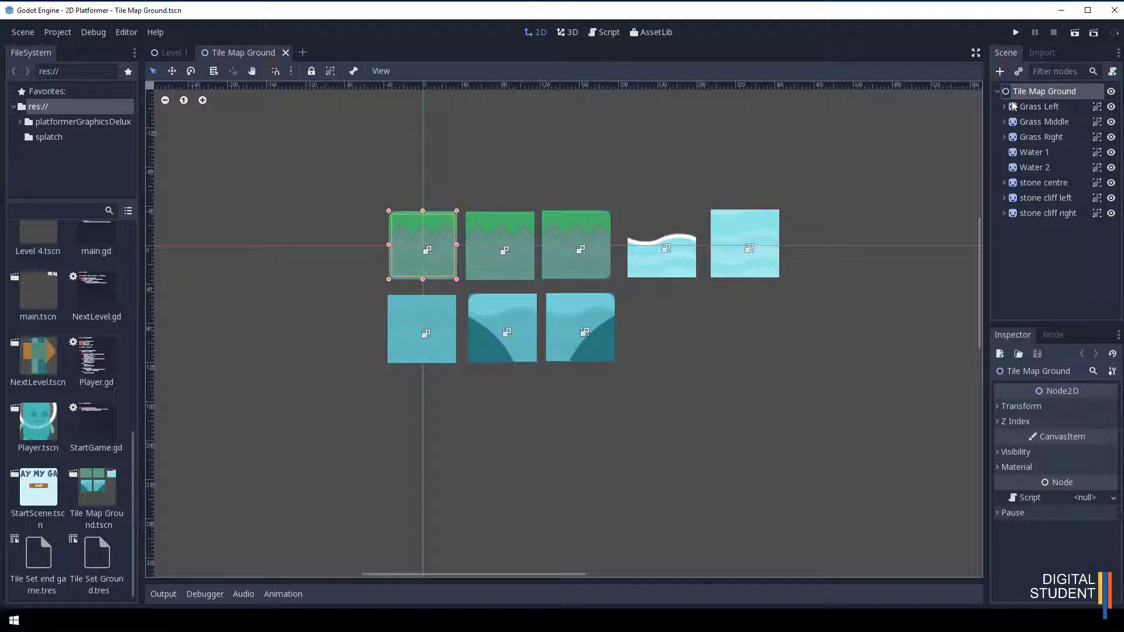
left_click(1000, 72)
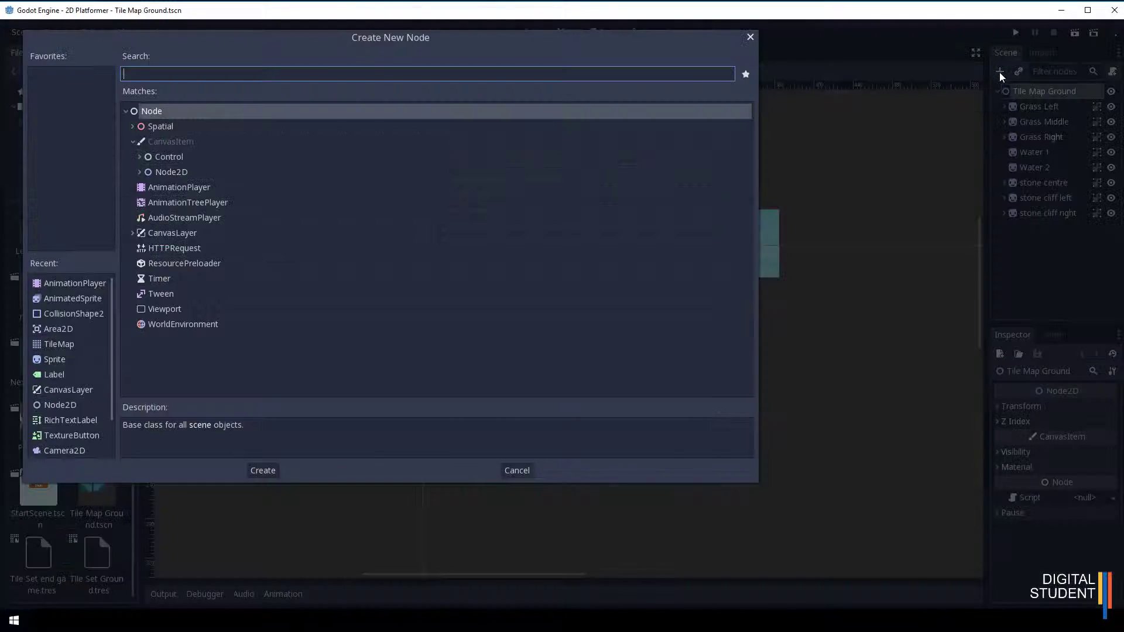
double_click(54, 360)
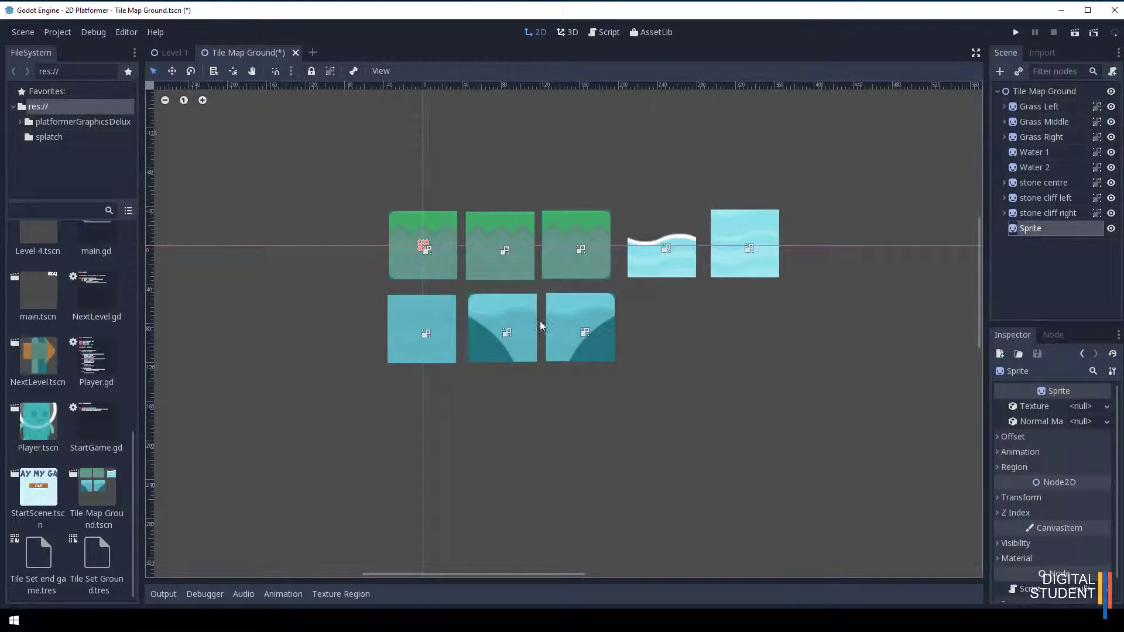
double_click(1039, 228)
type("La")
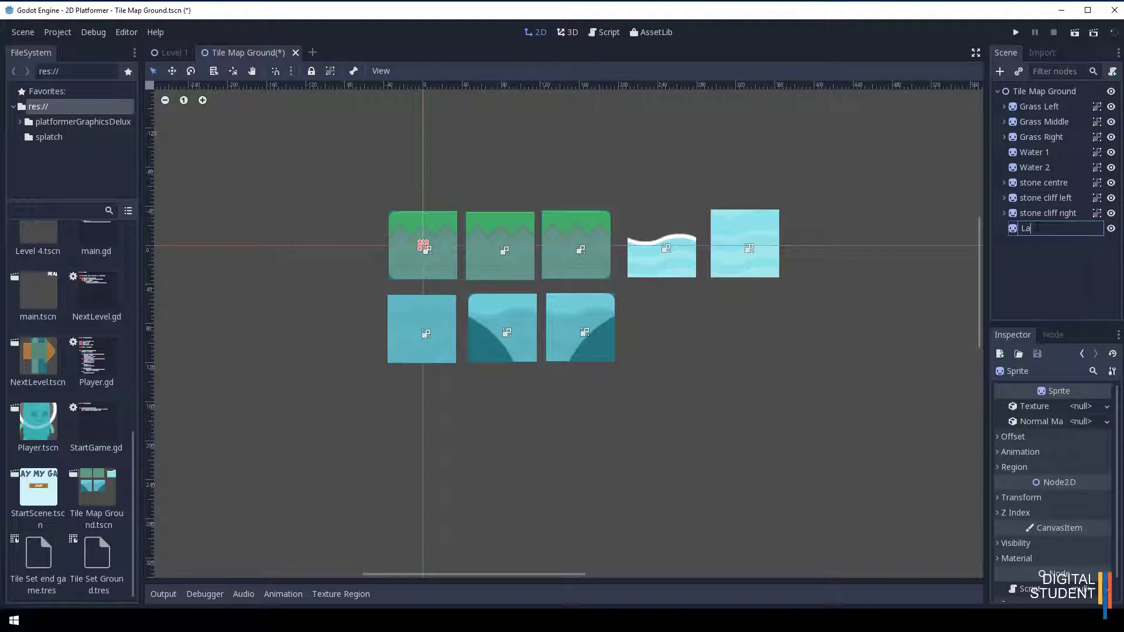
type("dder")
key("Return")
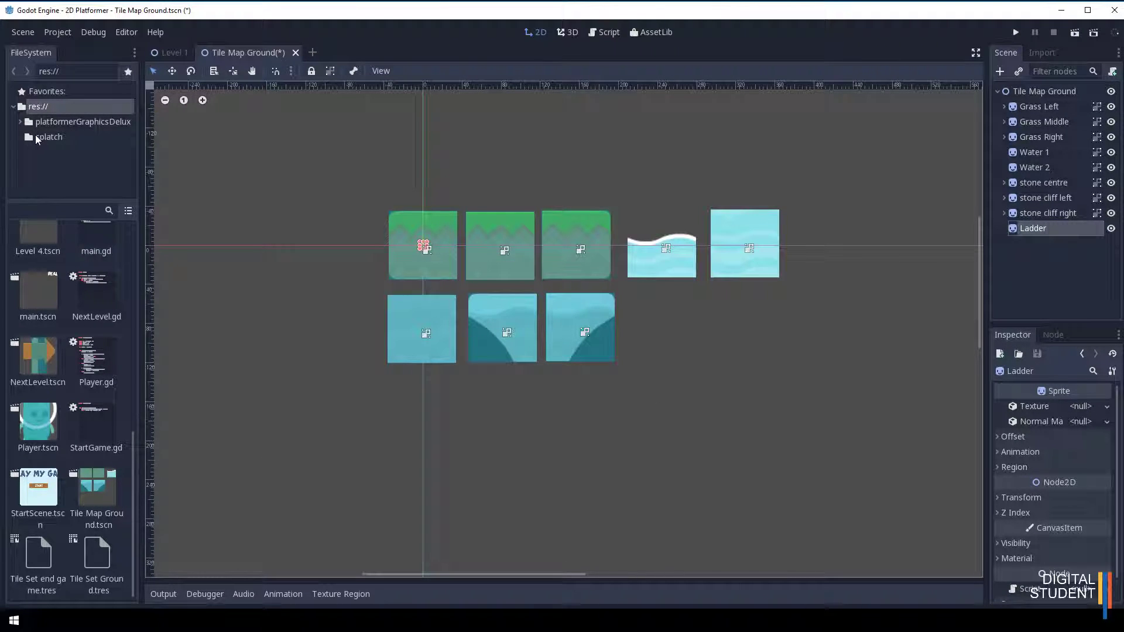
Step: Drag ladder_mid.png from platformerGraphicsDeluxe > Tiles onto the Ladder sprite's Texture property
left_click(52, 123)
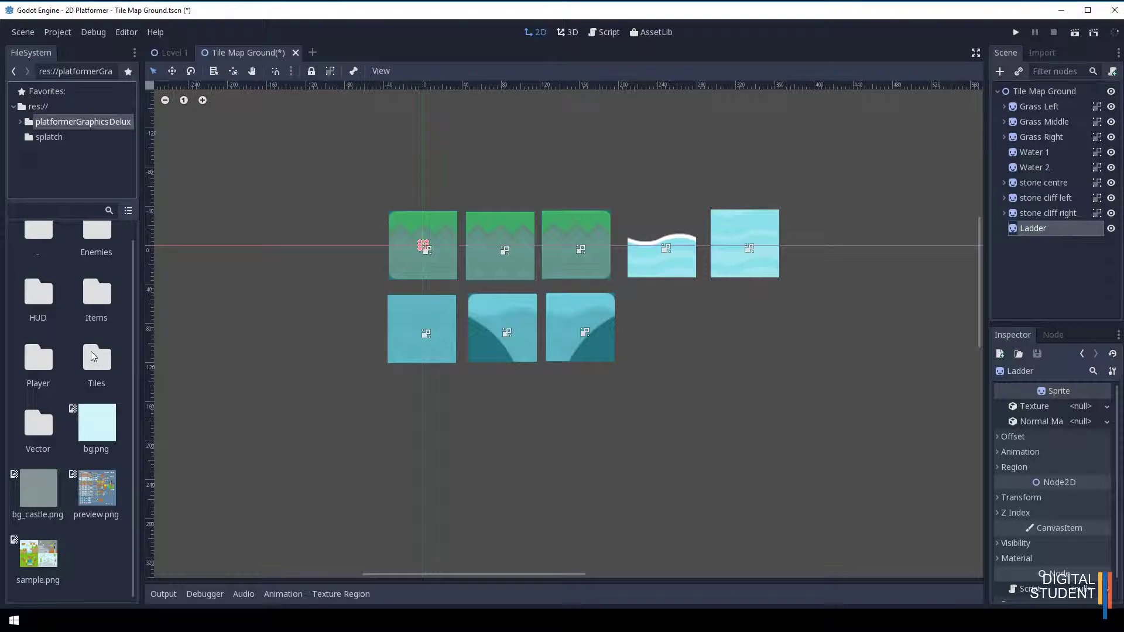
double_click(92, 356)
scroll(86, 360, "down", 3)
scroll(83, 362, "down", 8)
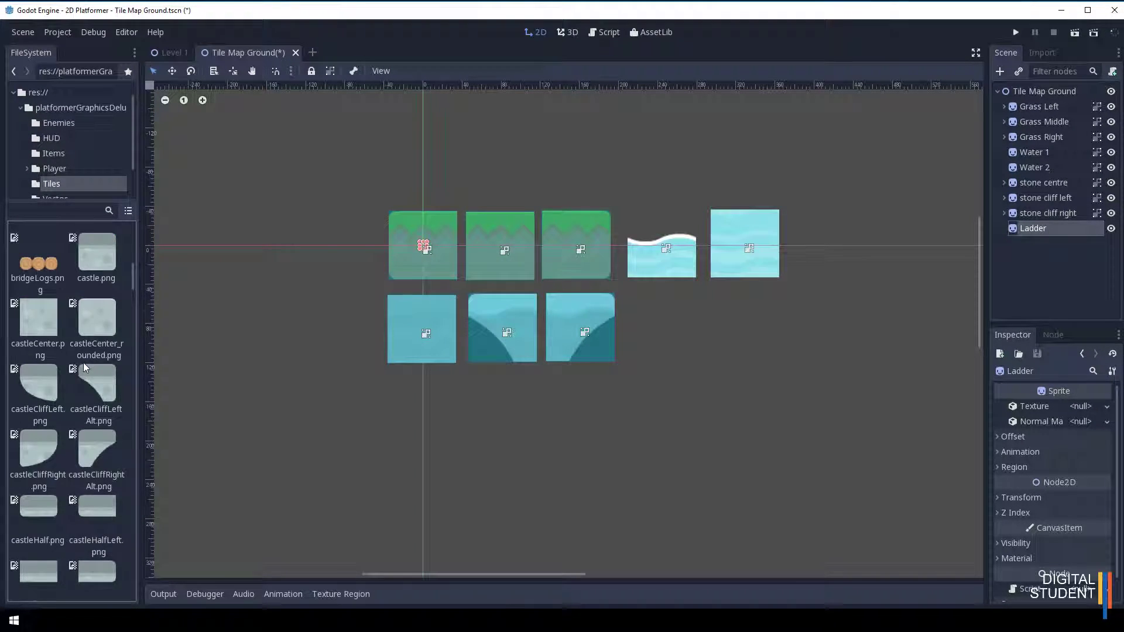
scroll(82, 363, "down", 8)
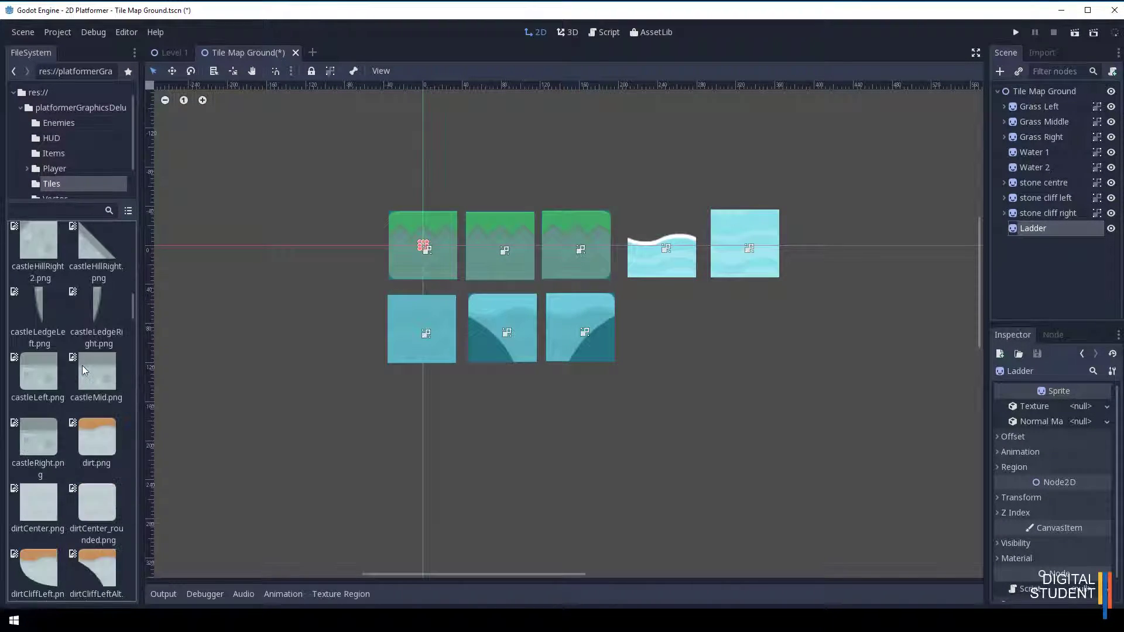
scroll(82, 366, "down", 5)
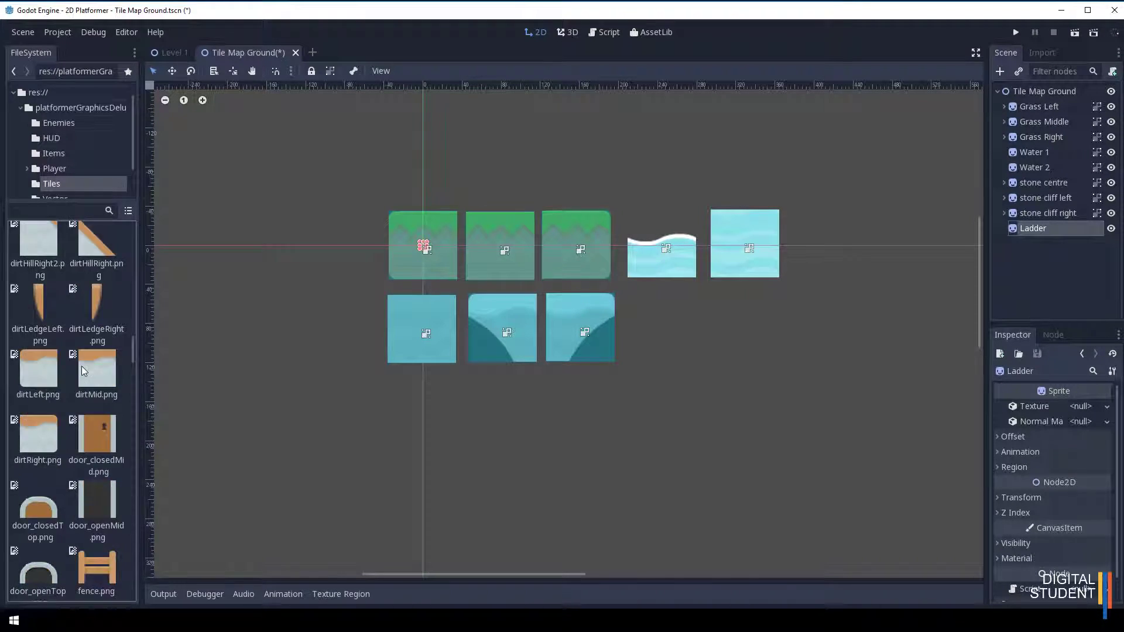
scroll(82, 409, "down", 3)
scroll(82, 410, "down", 8)
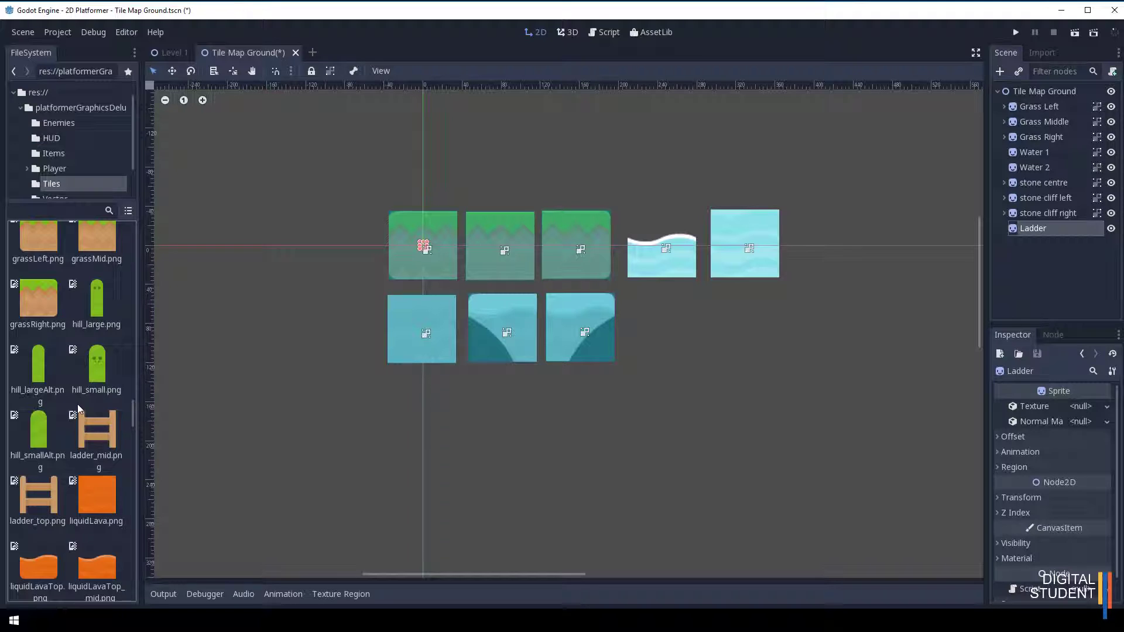
left_click(86, 426)
left_click_drag(86, 426, 1081, 411)
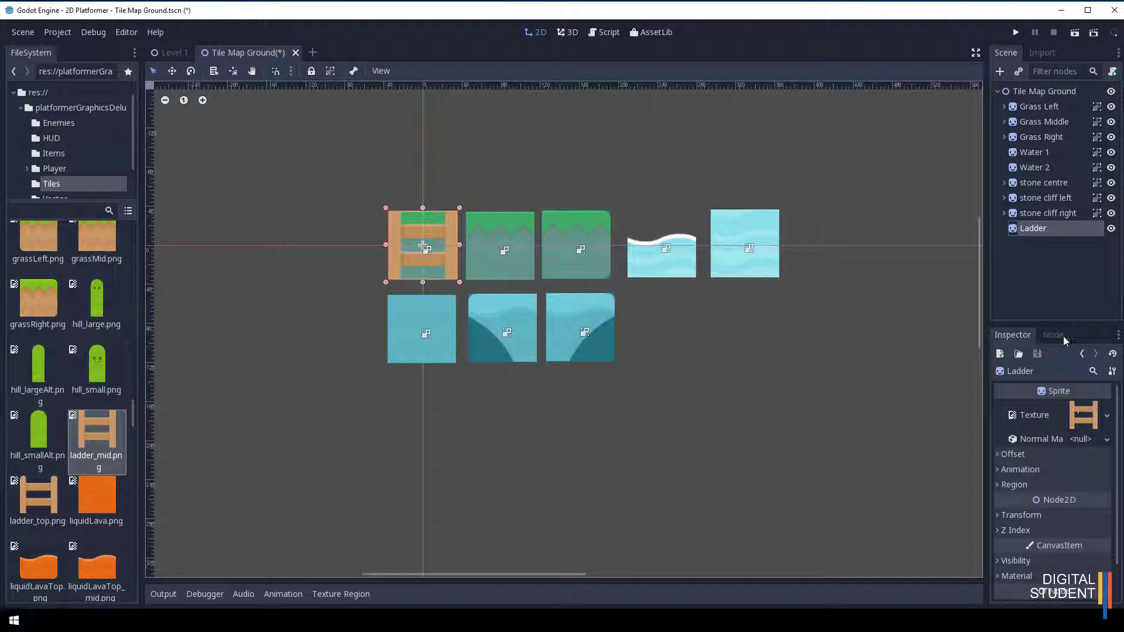
Step: Add a StaticBody2D child to Ladder with a CollisionShape2D under it
left_click(1005, 213)
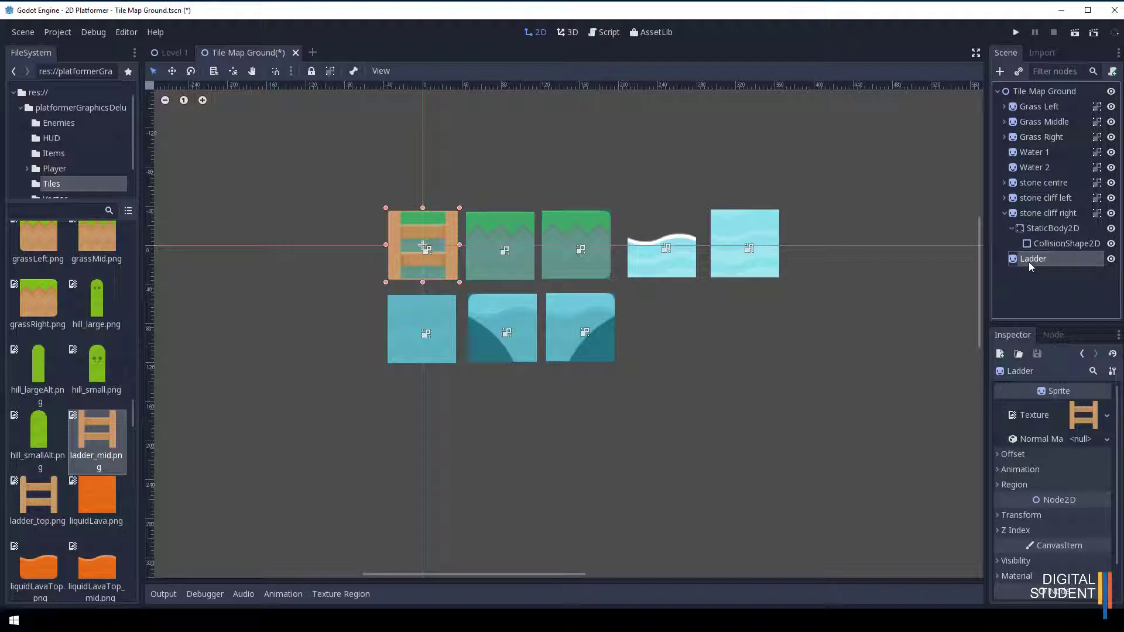
left_click(1001, 71)
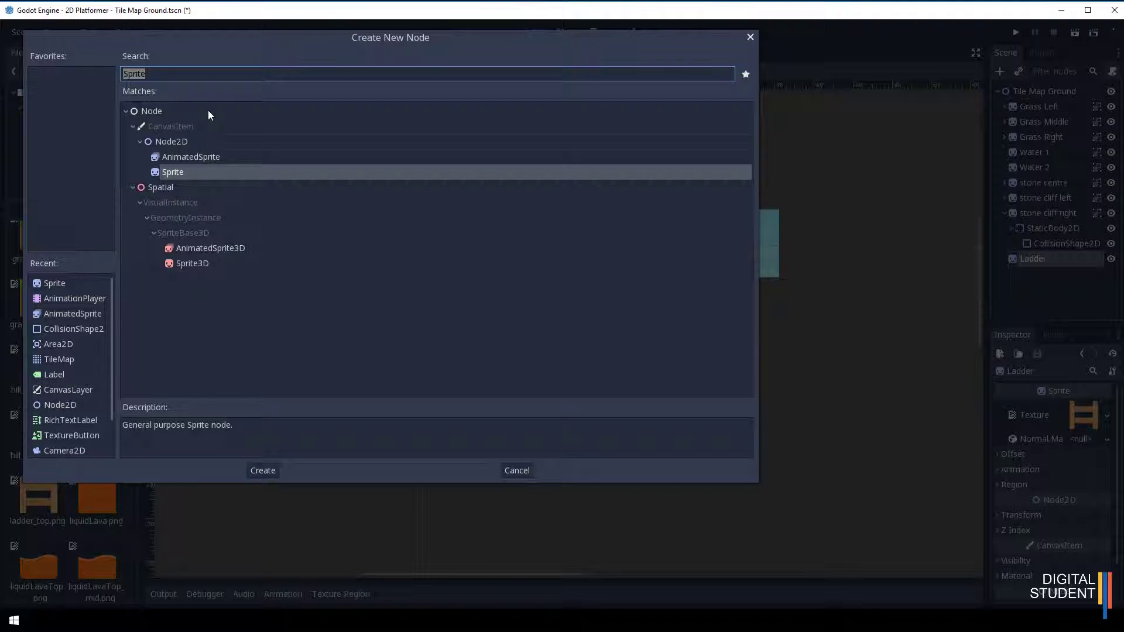
type("sta")
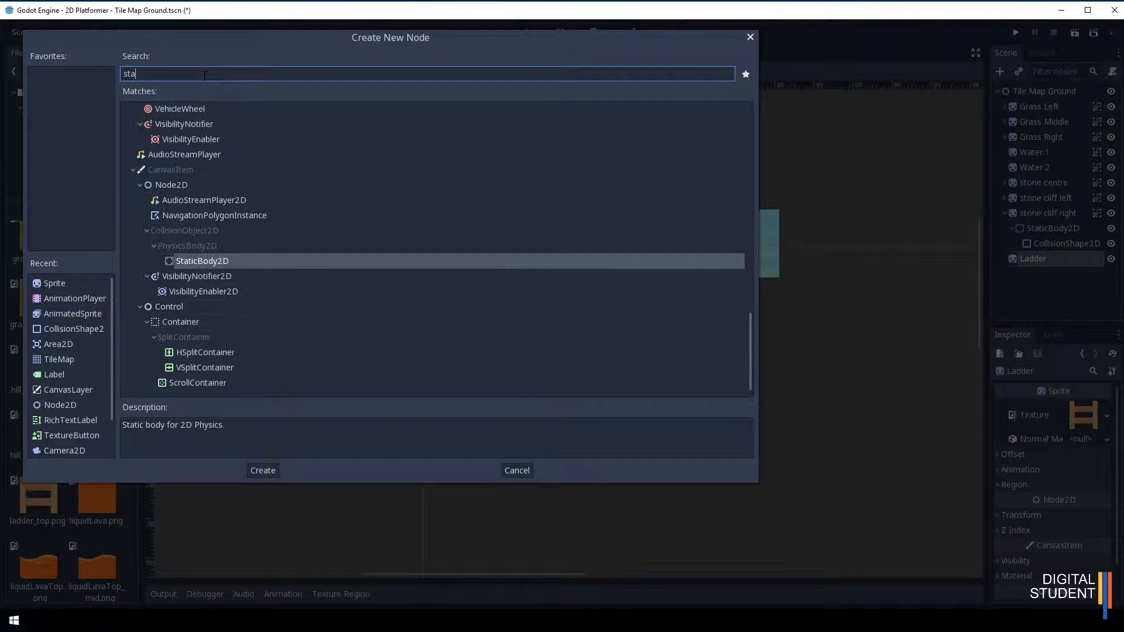
double_click(197, 260)
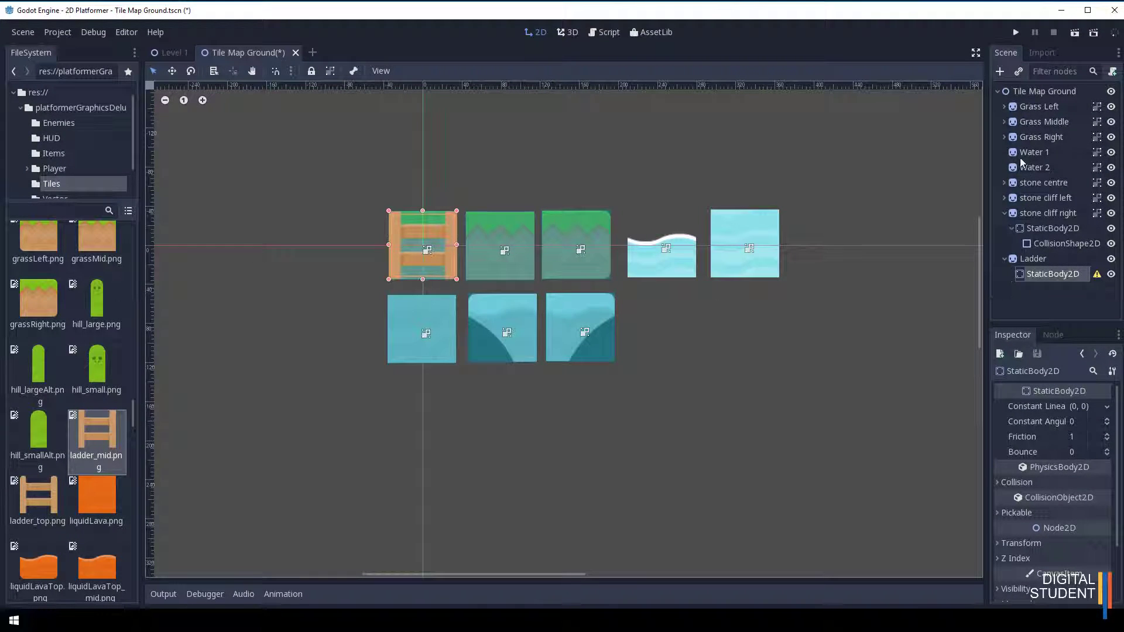
left_click(1000, 72)
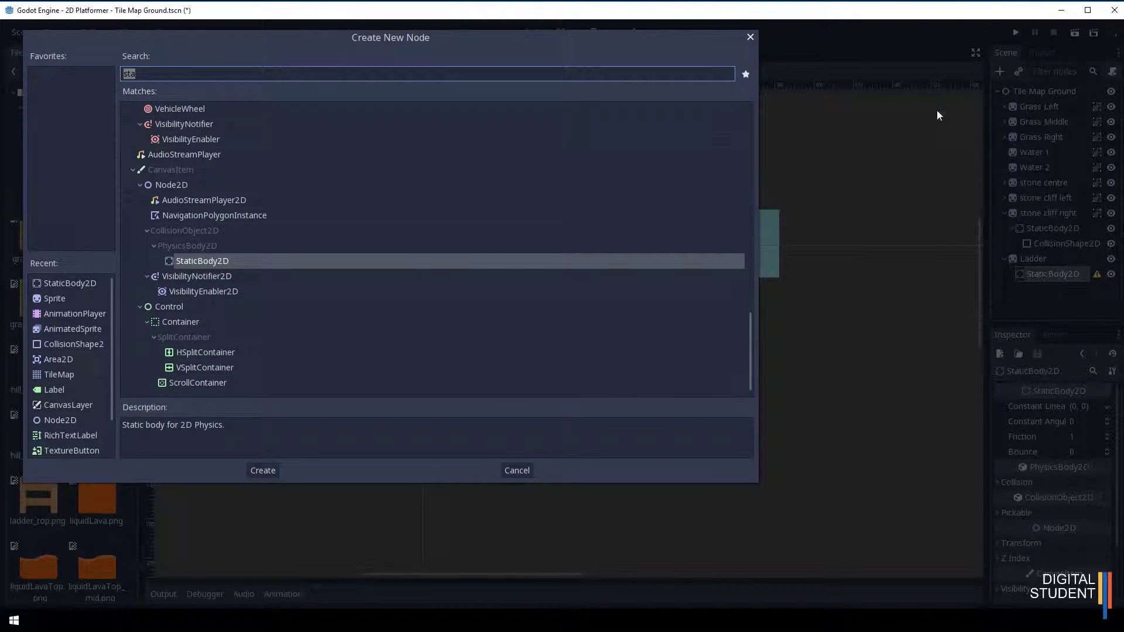
double_click(73, 344)
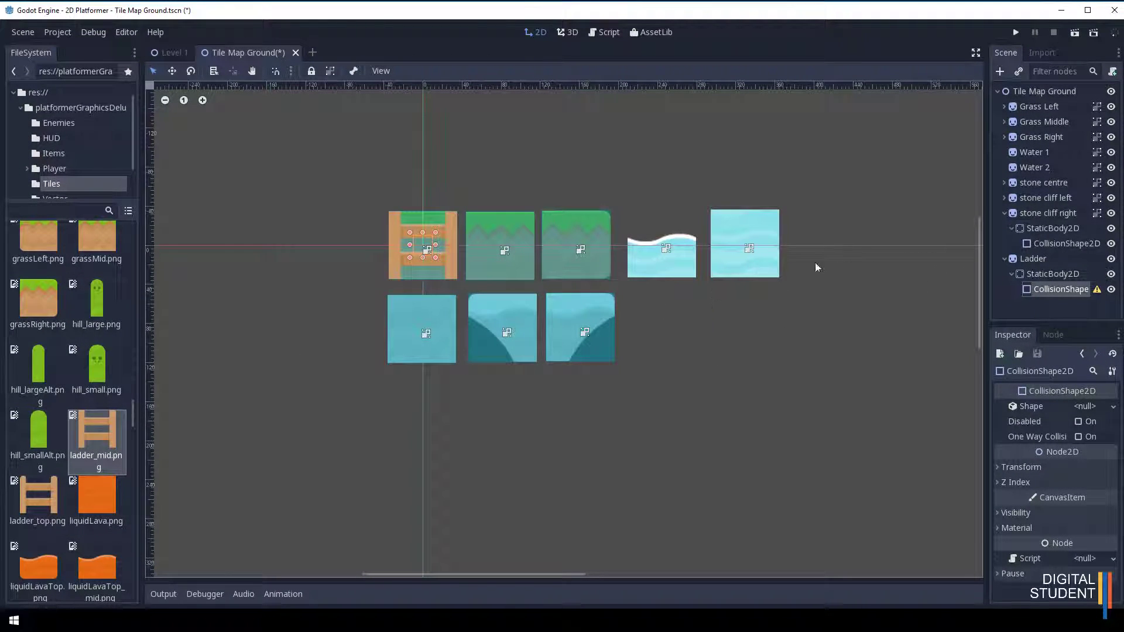
left_click(1031, 259)
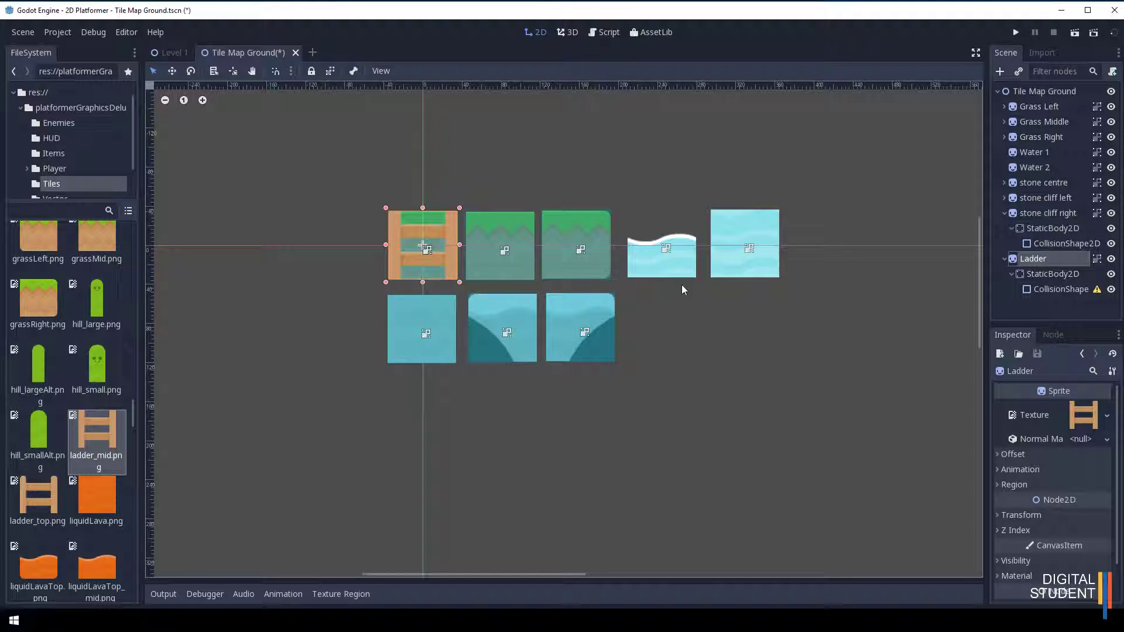
Step: Move the ladder tile below the water tiles and give it a RectangleShape2D on the lower rung
left_click_drag(441, 255, 744, 400)
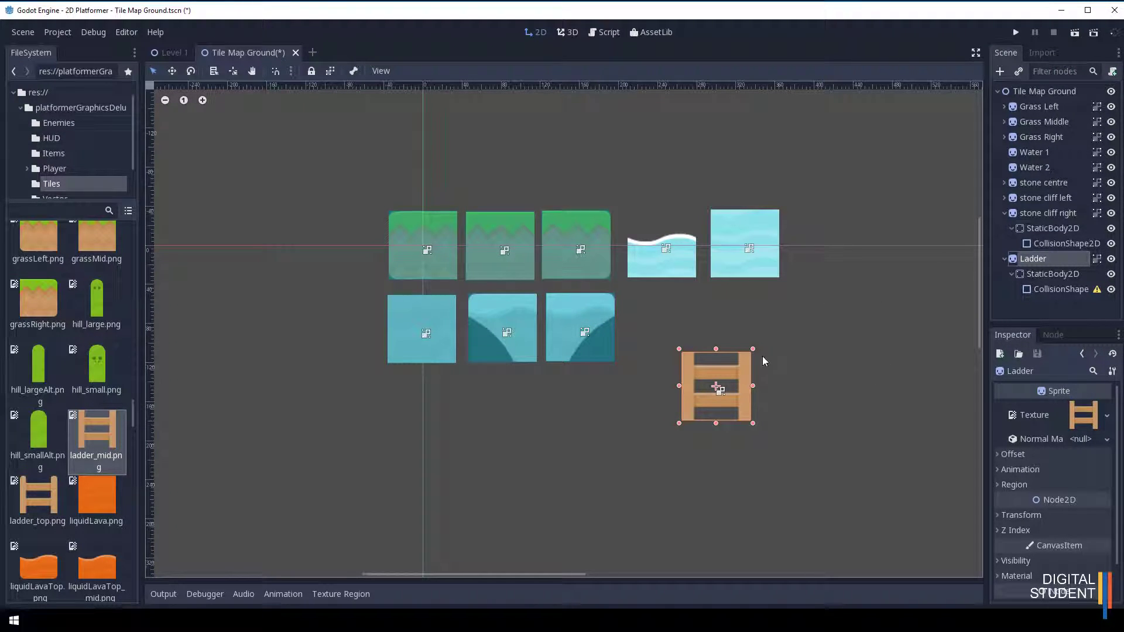
left_click(1097, 258)
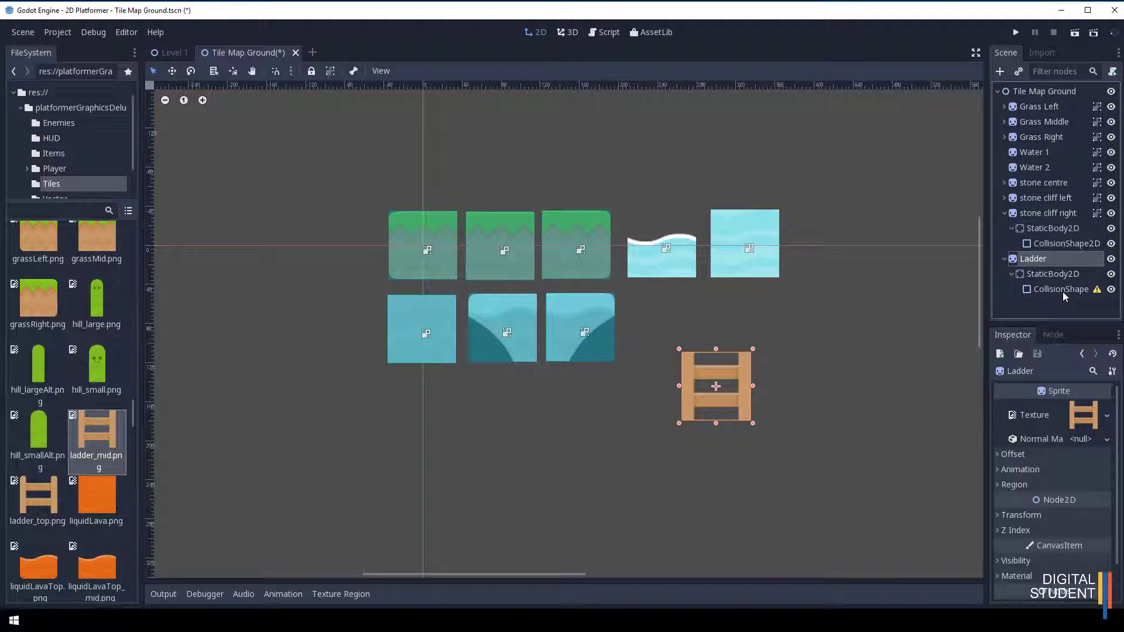
left_click(1061, 290)
scroll(767, 380, "up", 2)
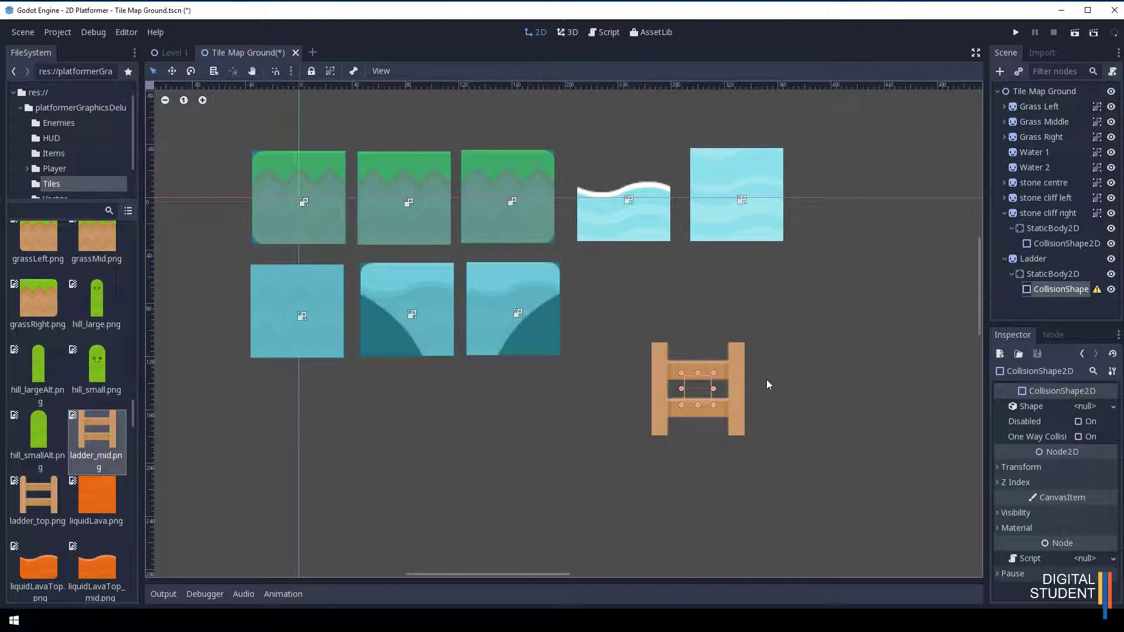
scroll(767, 380, "up", 3)
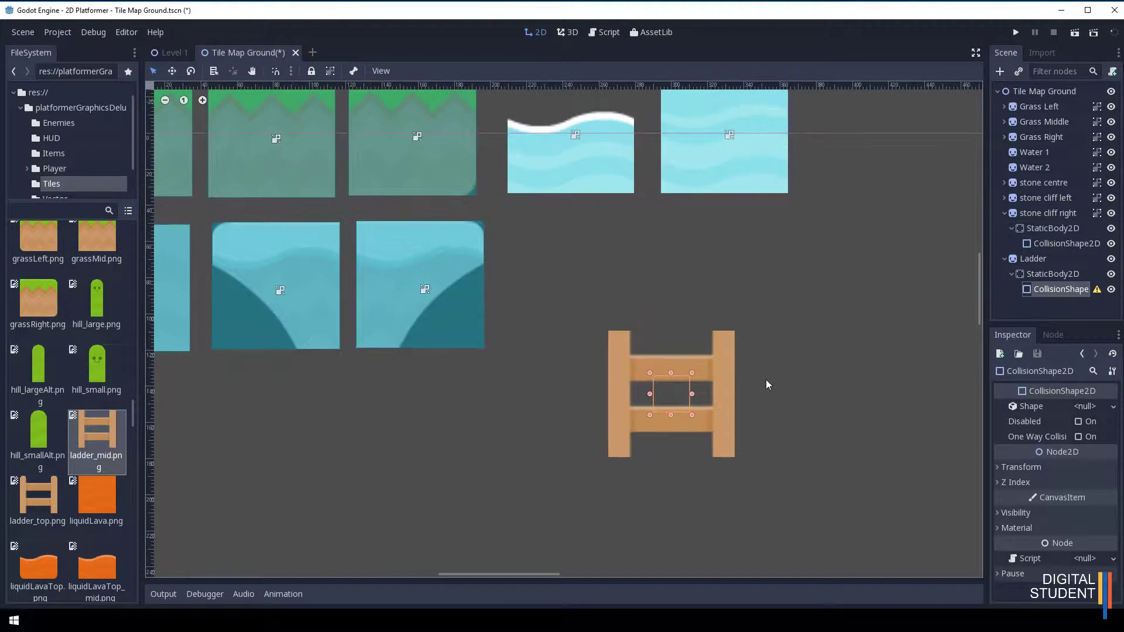
left_click(1092, 412)
left_click(1026, 499)
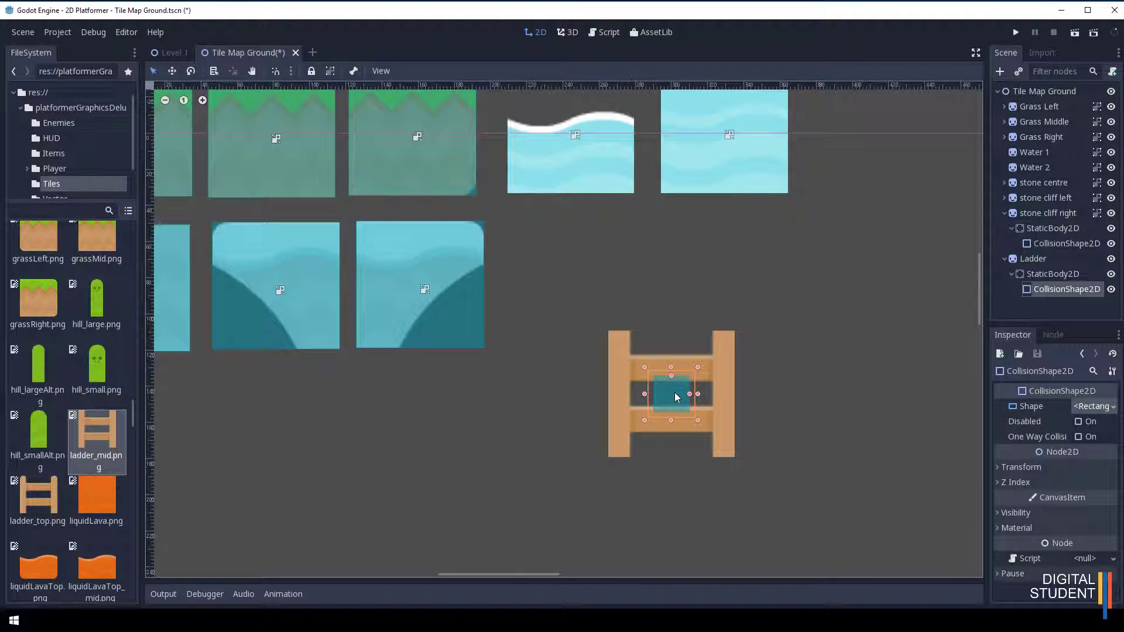
left_click_drag(677, 398, 715, 417)
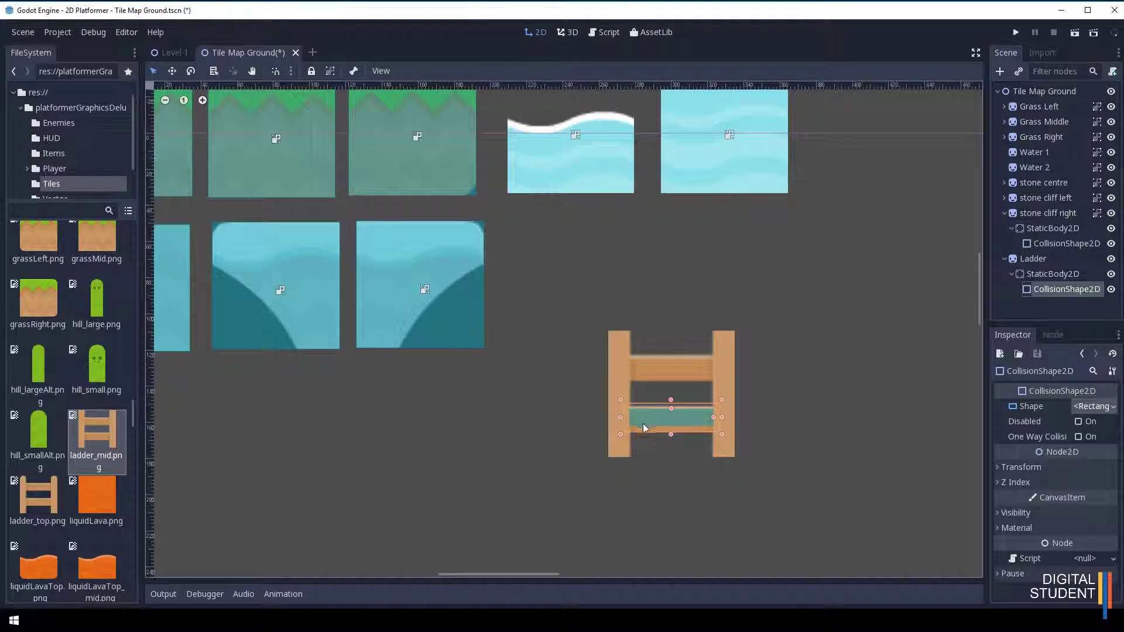
Step: Make the rung collision one-way and duplicate it onto the upper rung
left_click(1078, 437)
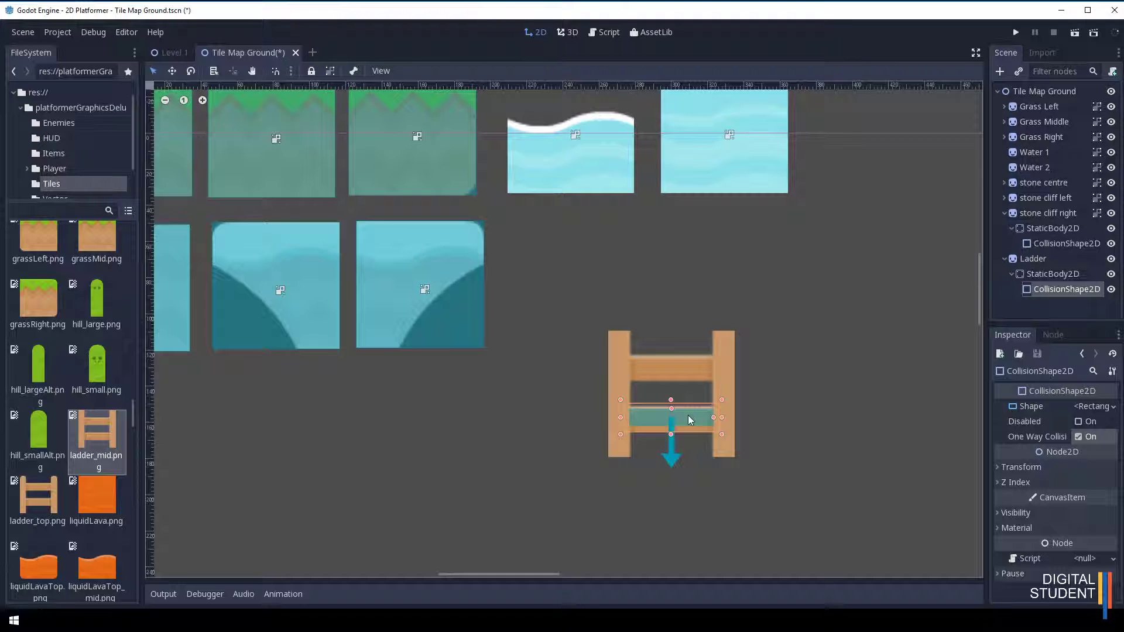
key("ctrl+d")
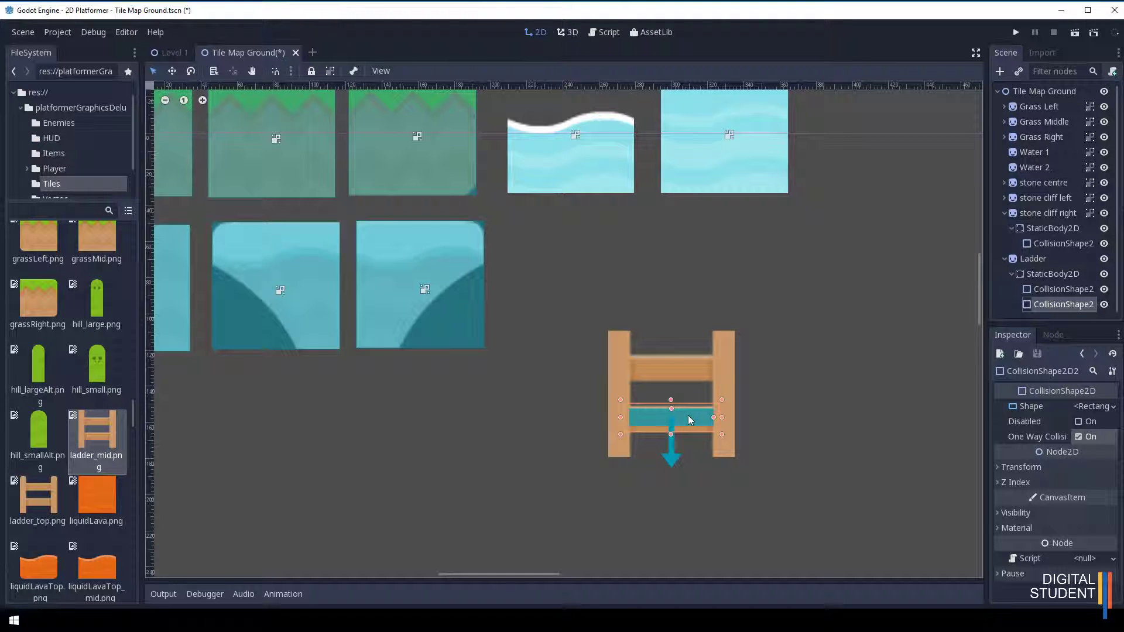
left_click_drag(689, 420, 688, 368)
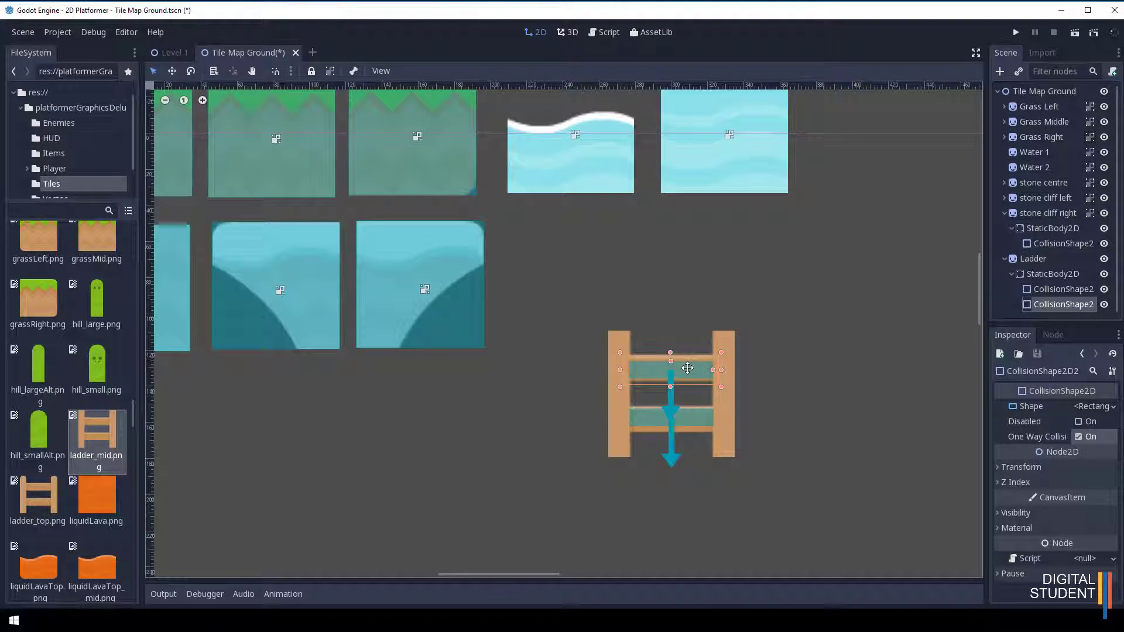
Step: Make the Ladder's children unselectable on the canvas and save all scenes
left_click(1030, 259)
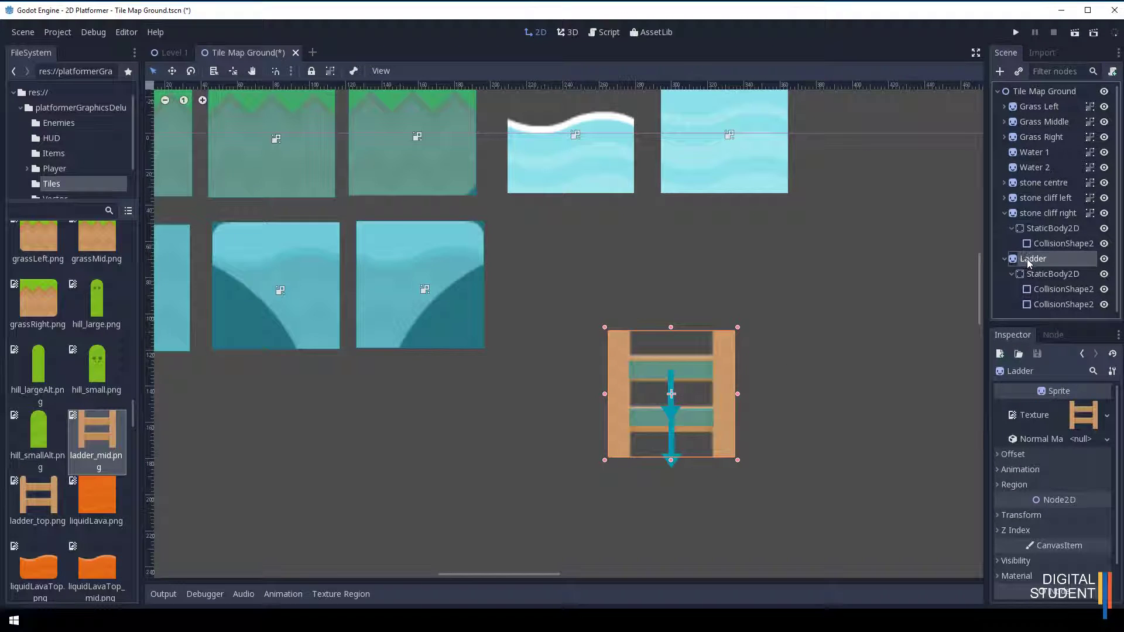
left_click(330, 71)
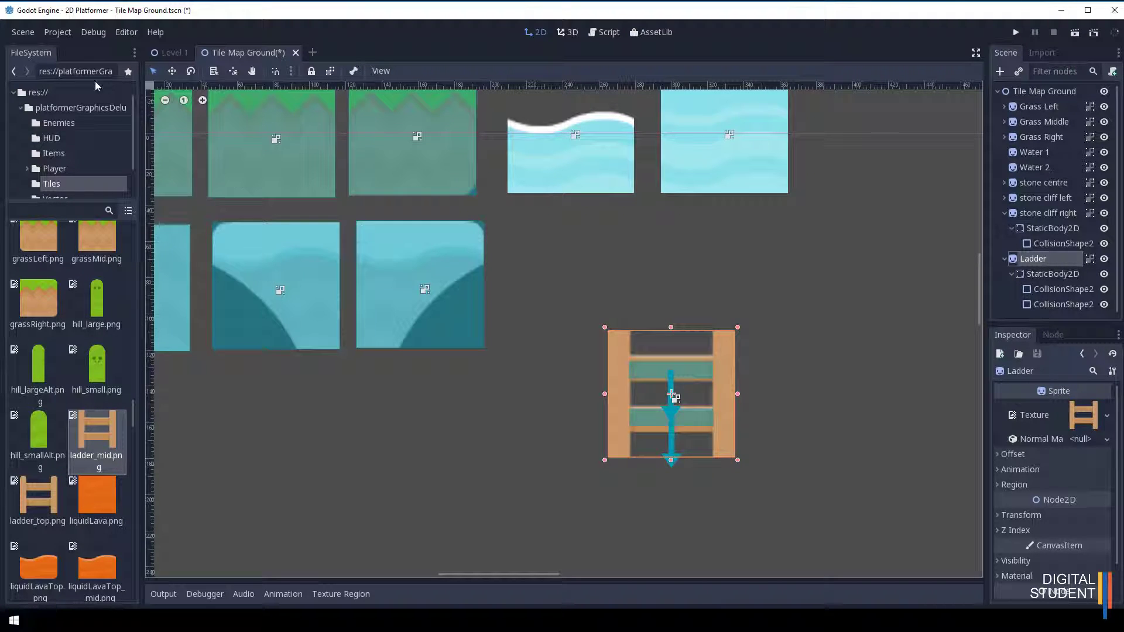
left_click(23, 32)
left_click(50, 128)
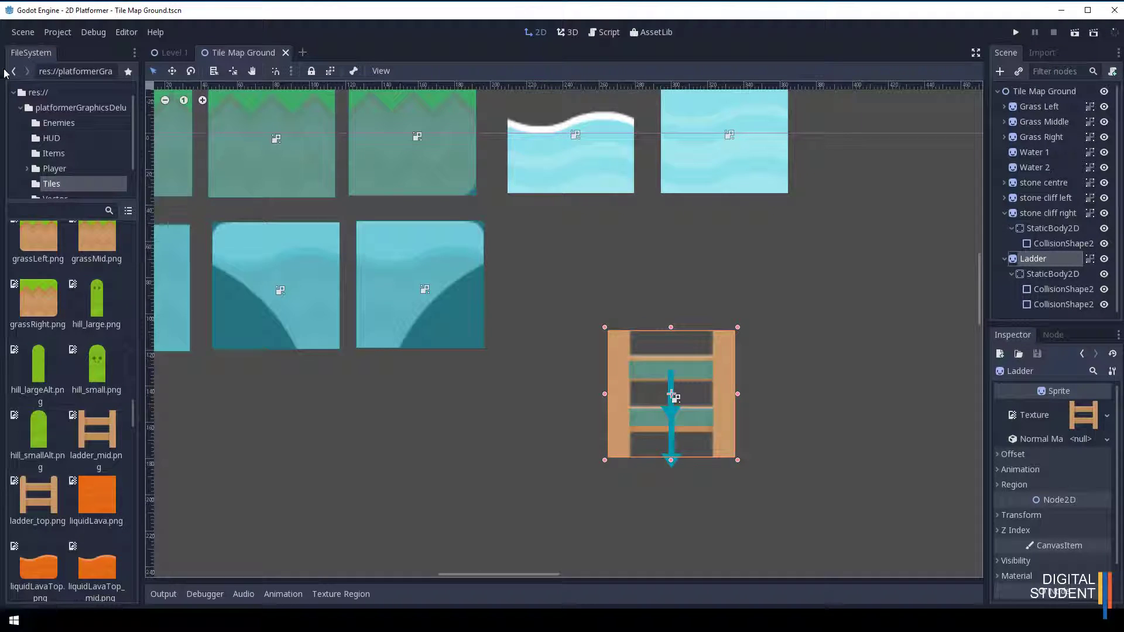
Step: Convert the scene to a TileSet saved as 'tile set ladders.tres' in res://
left_click(22, 32)
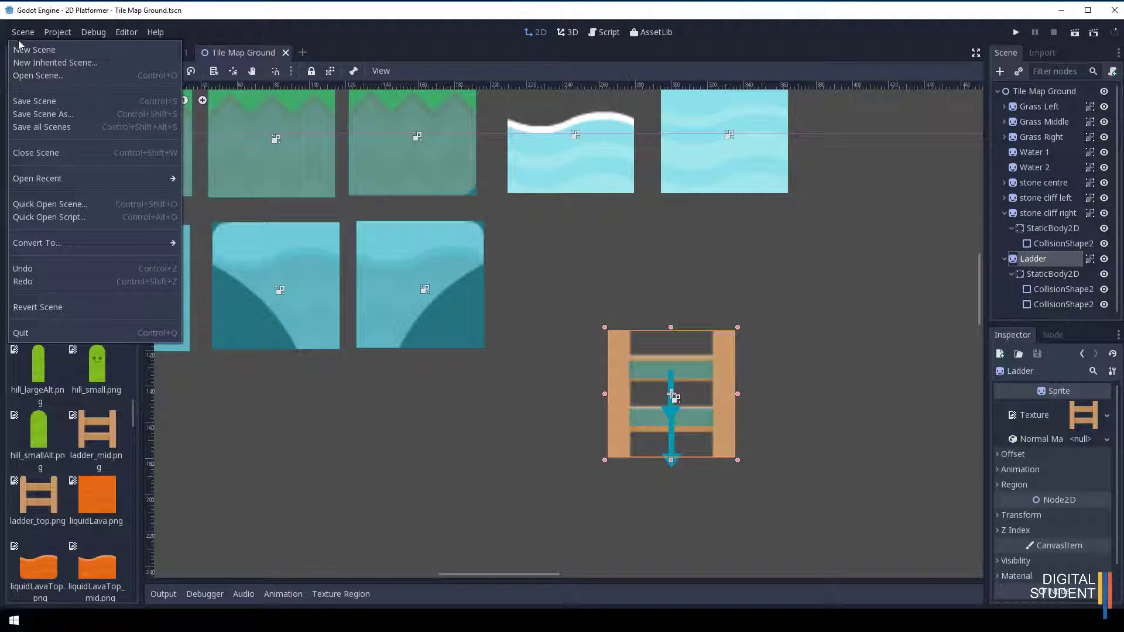
mouse_move(74, 247)
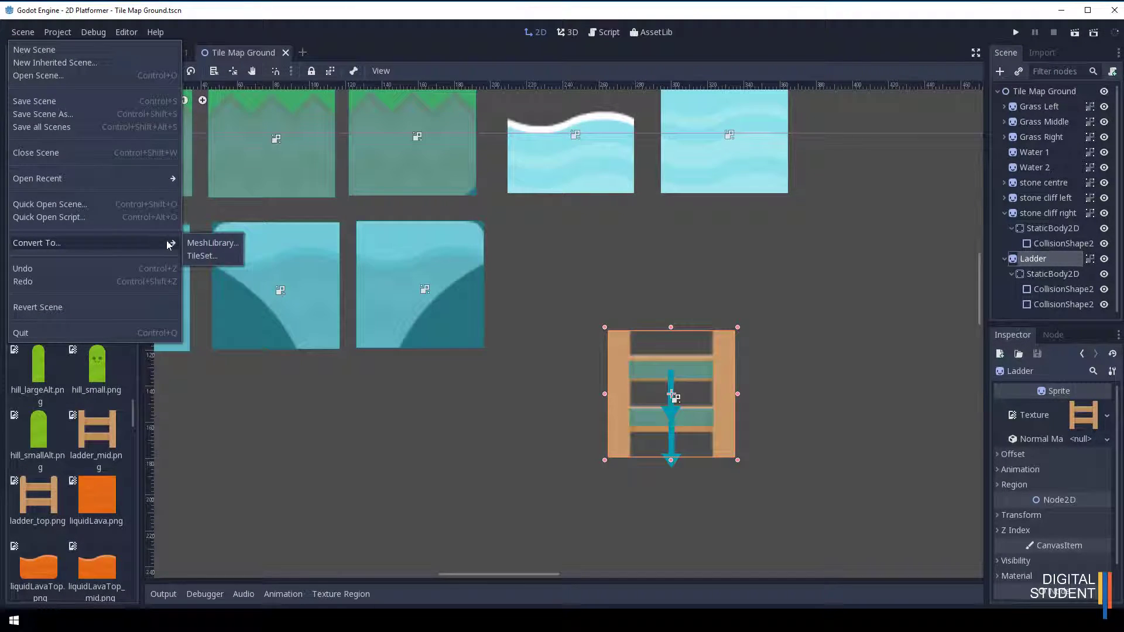
left_click(201, 257)
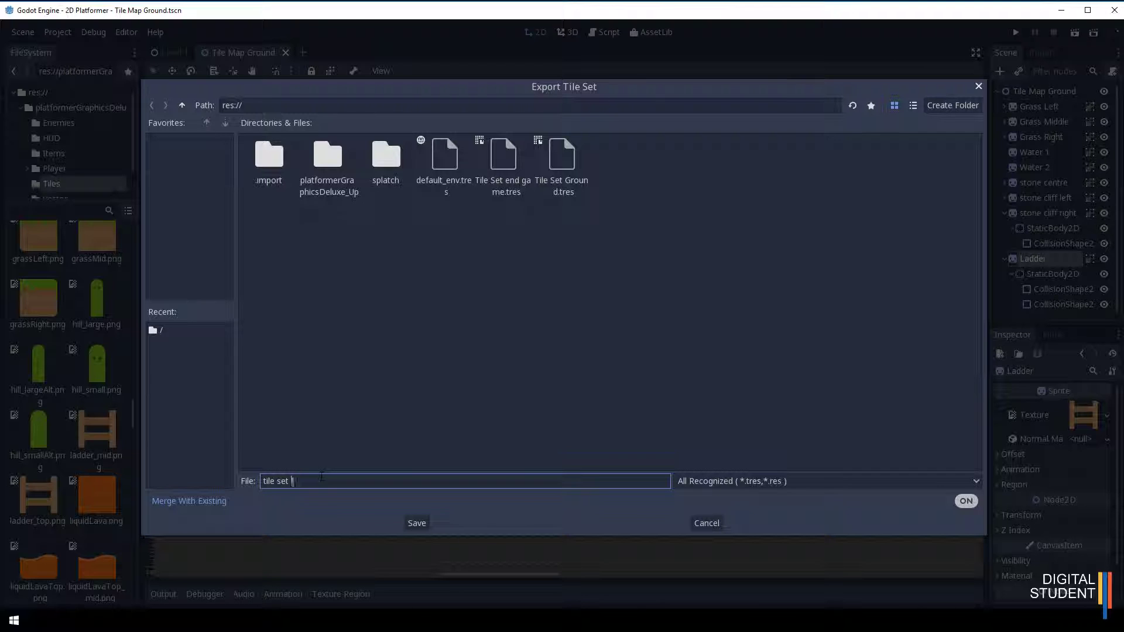
type("adders")
left_click(417, 524)
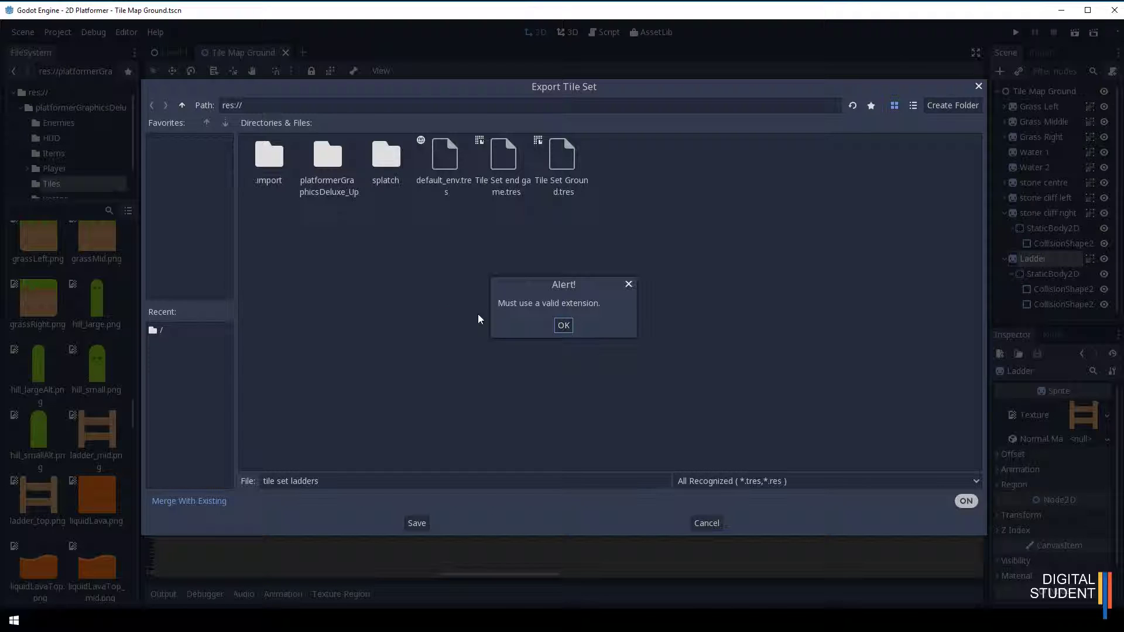
left_click(564, 327)
left_click(429, 479)
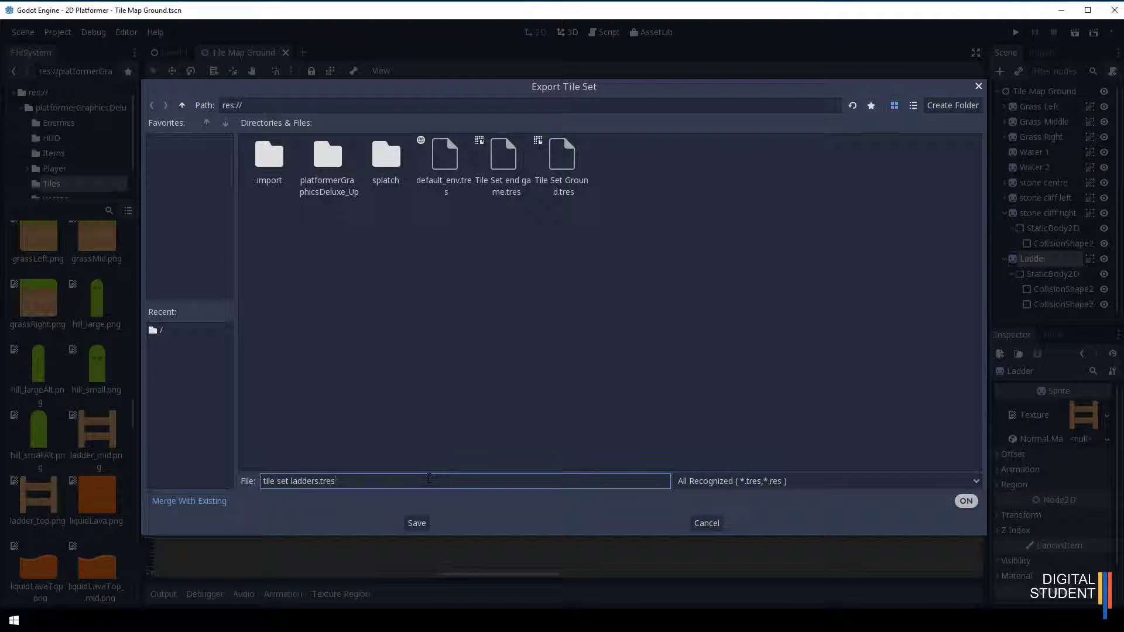
left_click(417, 523)
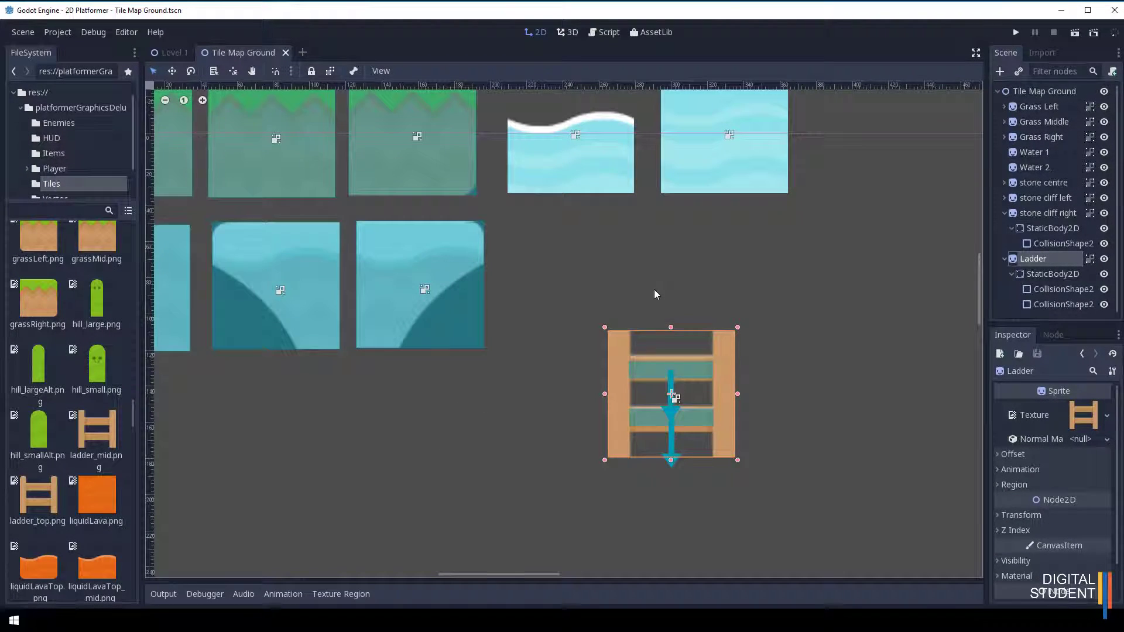
Step: Add a TileMap node to the Level 1 scene and start editing its name
left_click(170, 53)
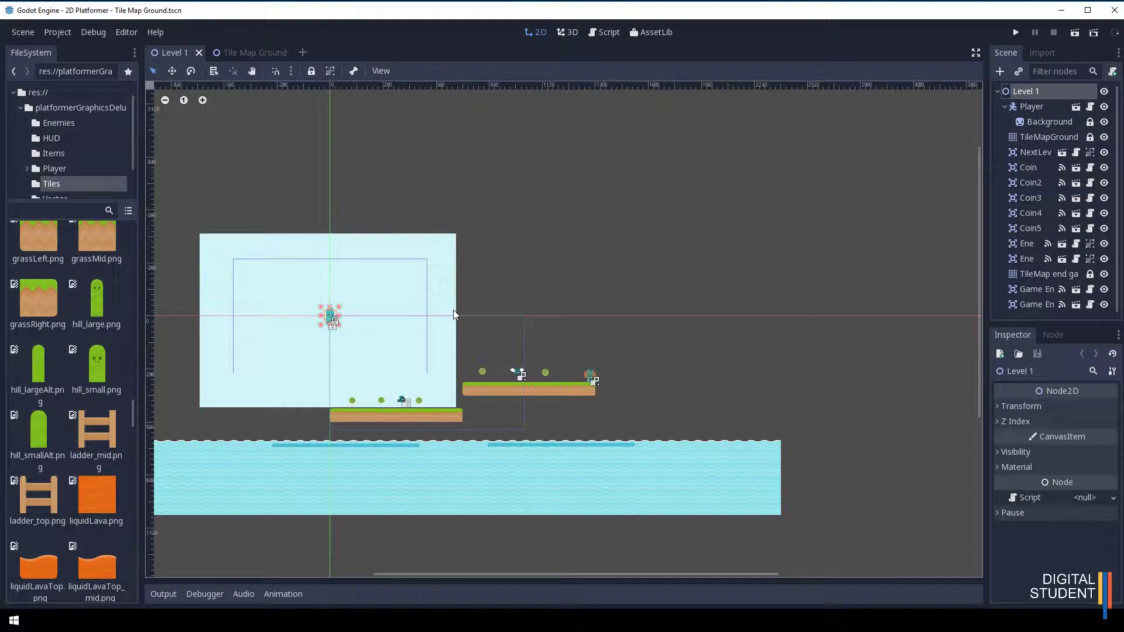
scroll(454, 310, "up", 3)
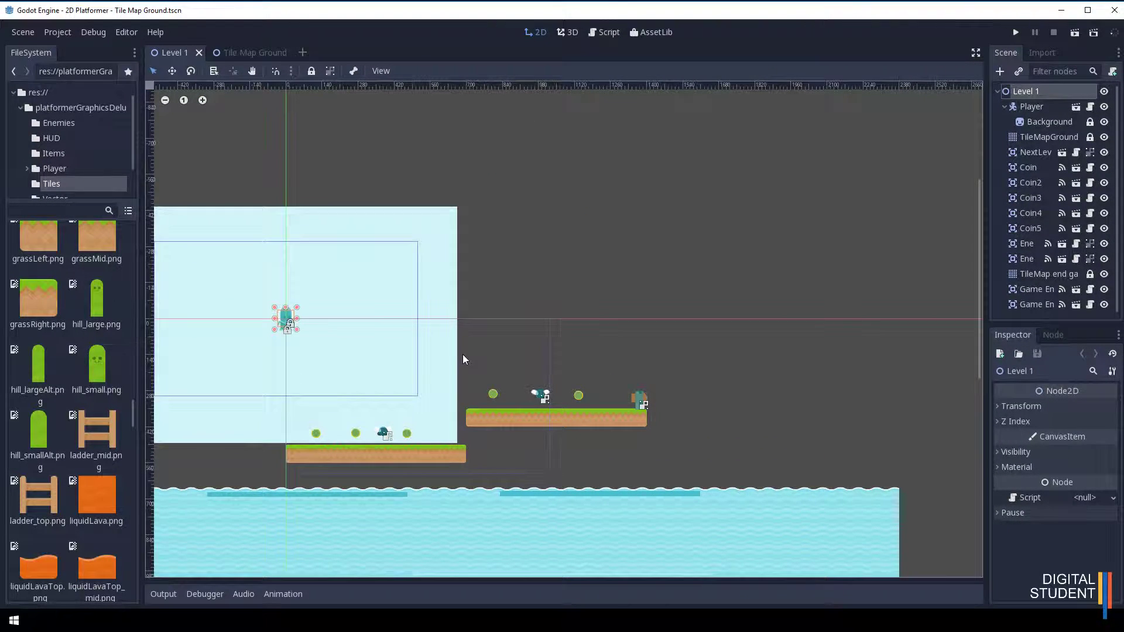
scroll(463, 360, "up", 1)
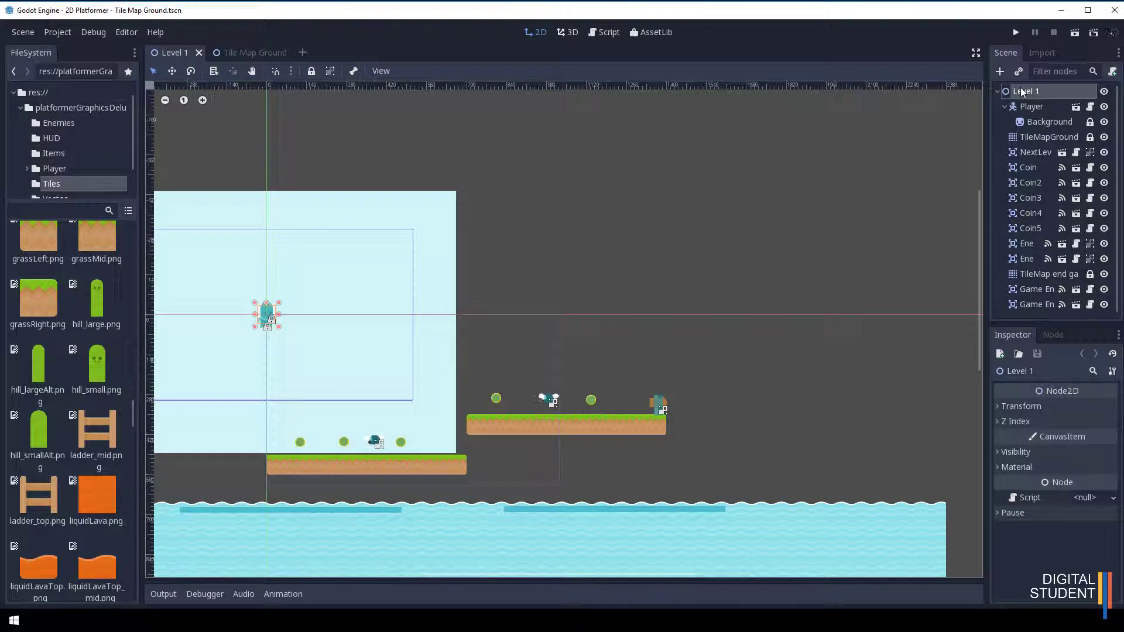
left_click(1002, 73)
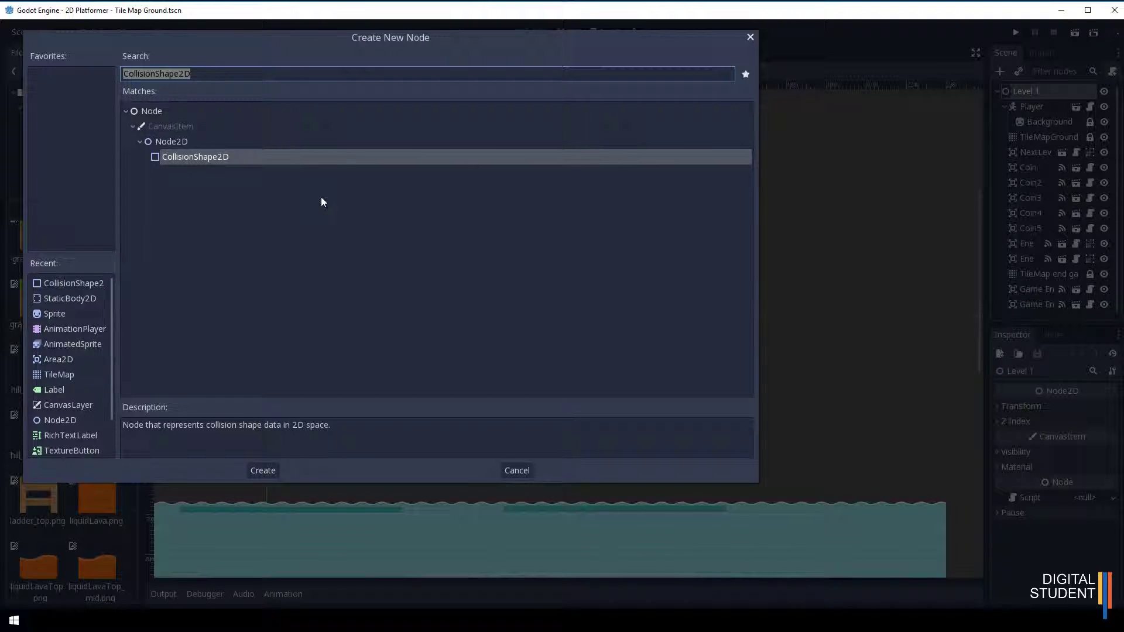
double_click(55, 374)
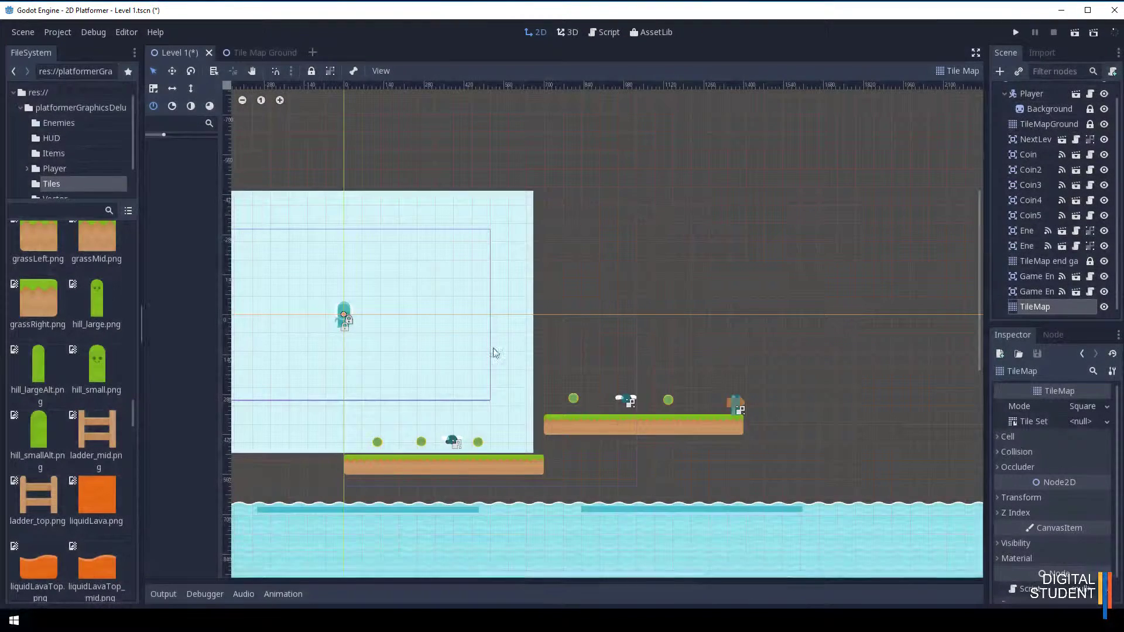
double_click(1073, 308)
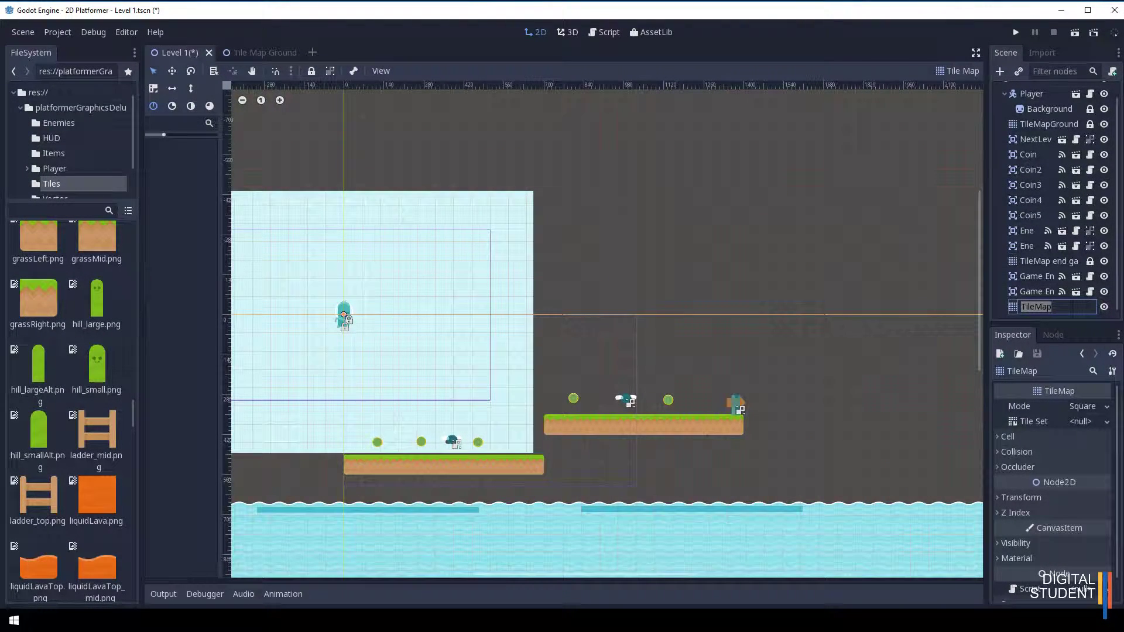
left_click(1072, 307)
Step: Name the tile map TileMapladders and set its cell size to 70×70
key("Return")
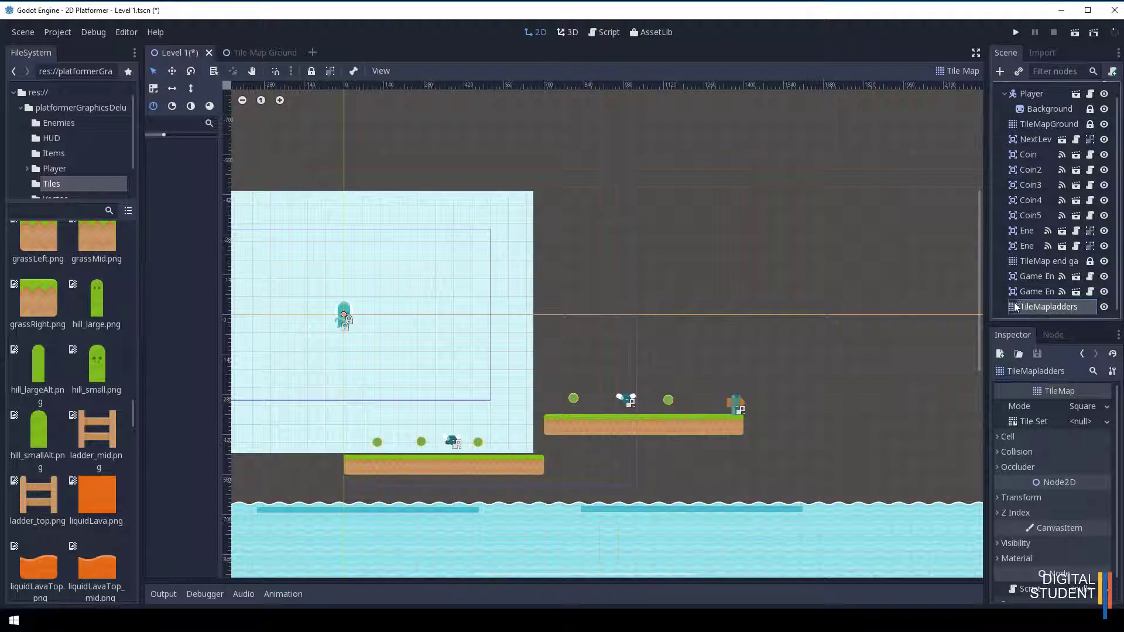
left_click(1031, 443)
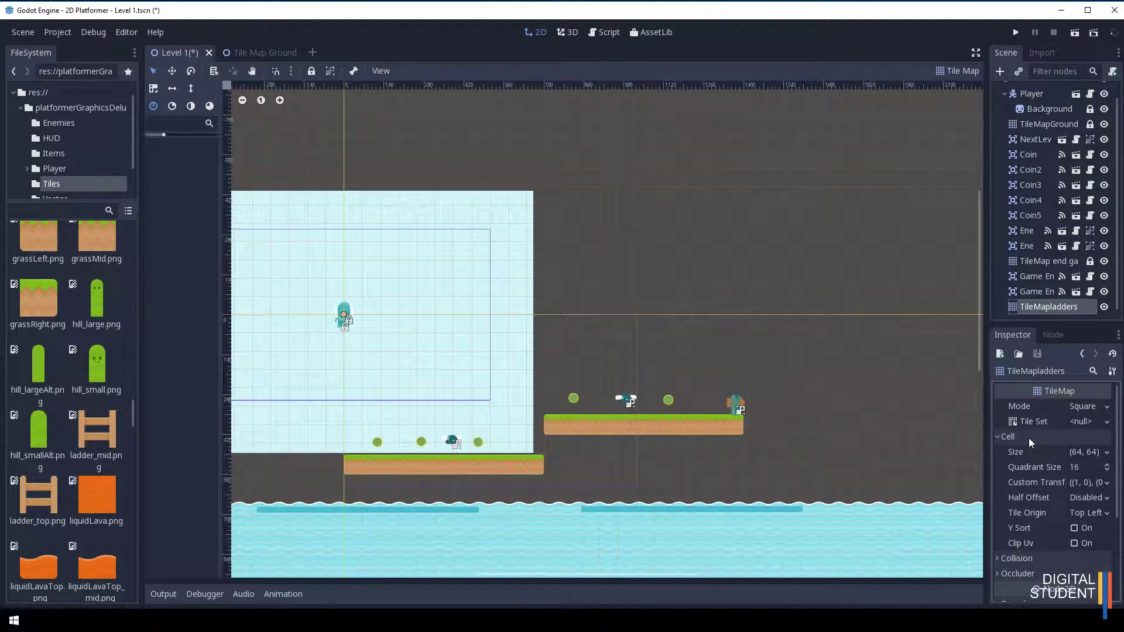
left_click(1084, 452)
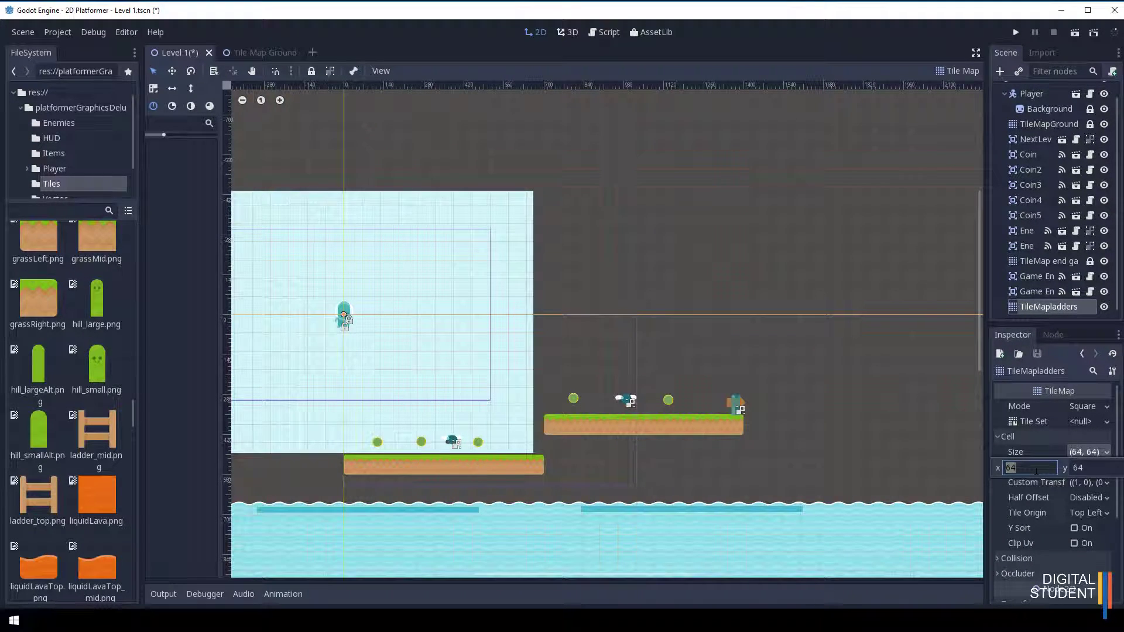
left_click(1083, 468)
left_click(1043, 422)
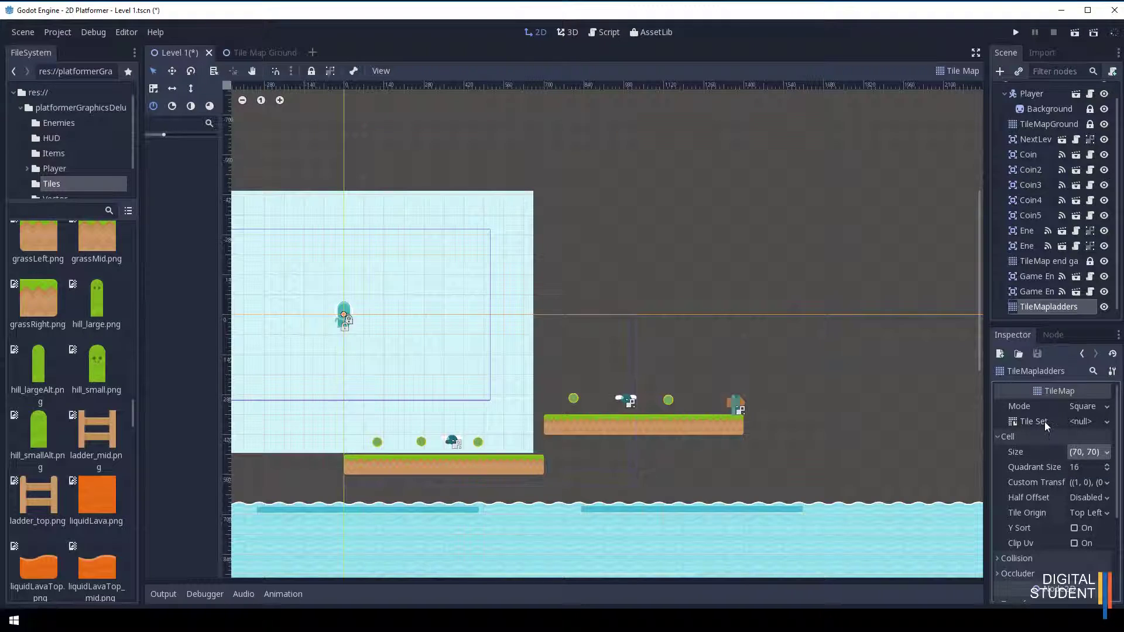
Step: Assign tile set ladders.tres from the project root as the TileMap's Tile Set
left_click(40, 107)
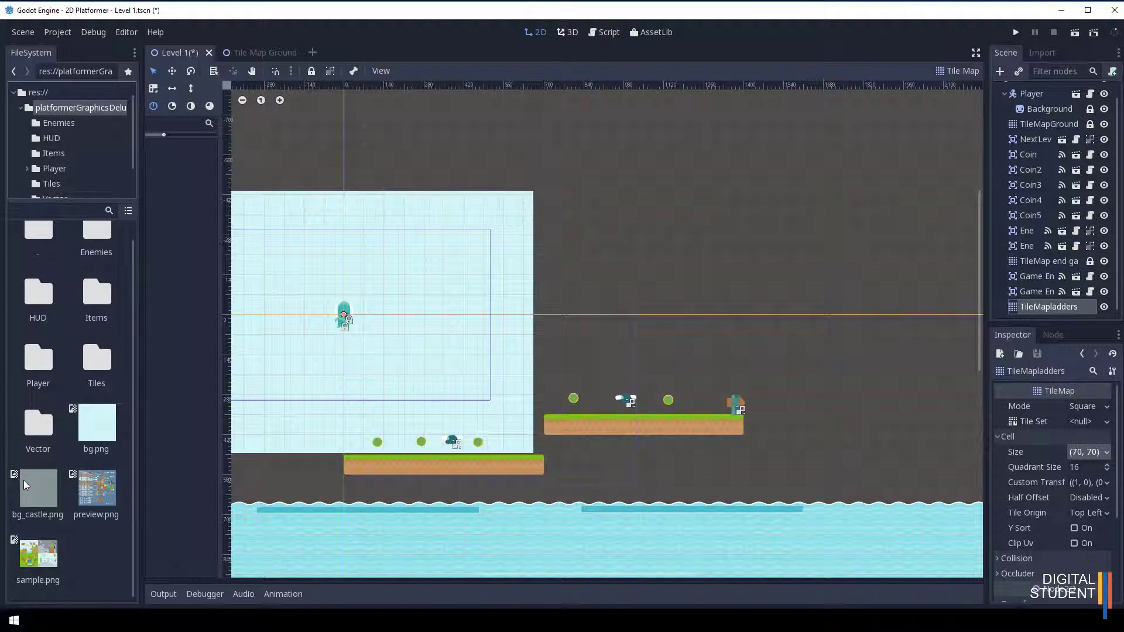
left_click(35, 92)
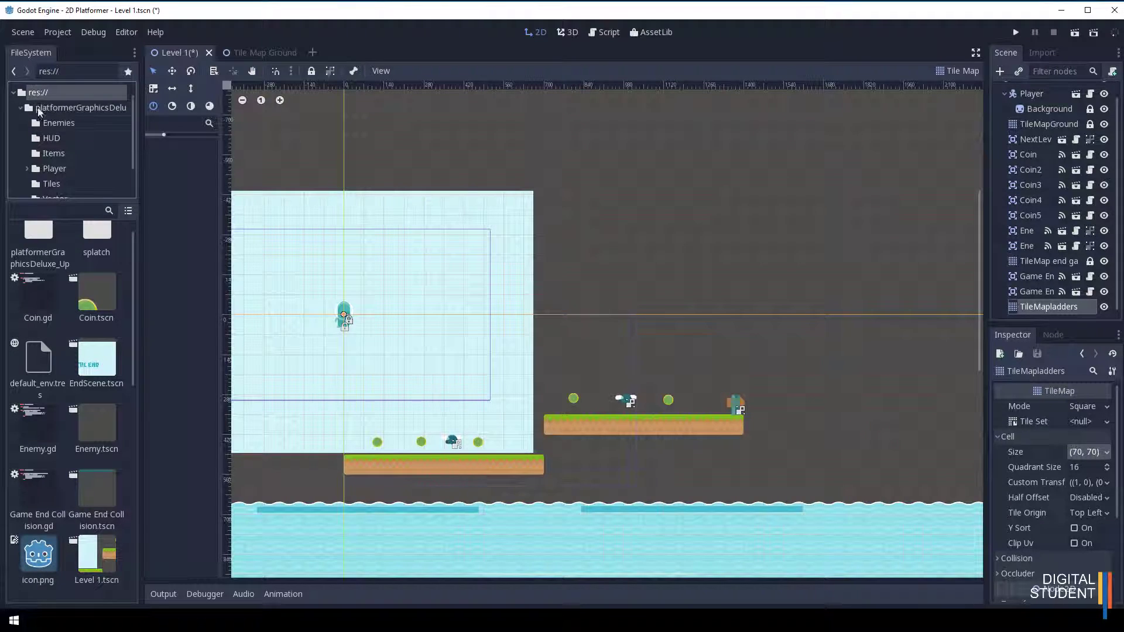
scroll(71, 452, "down", 1)
scroll(71, 453, "down", 3)
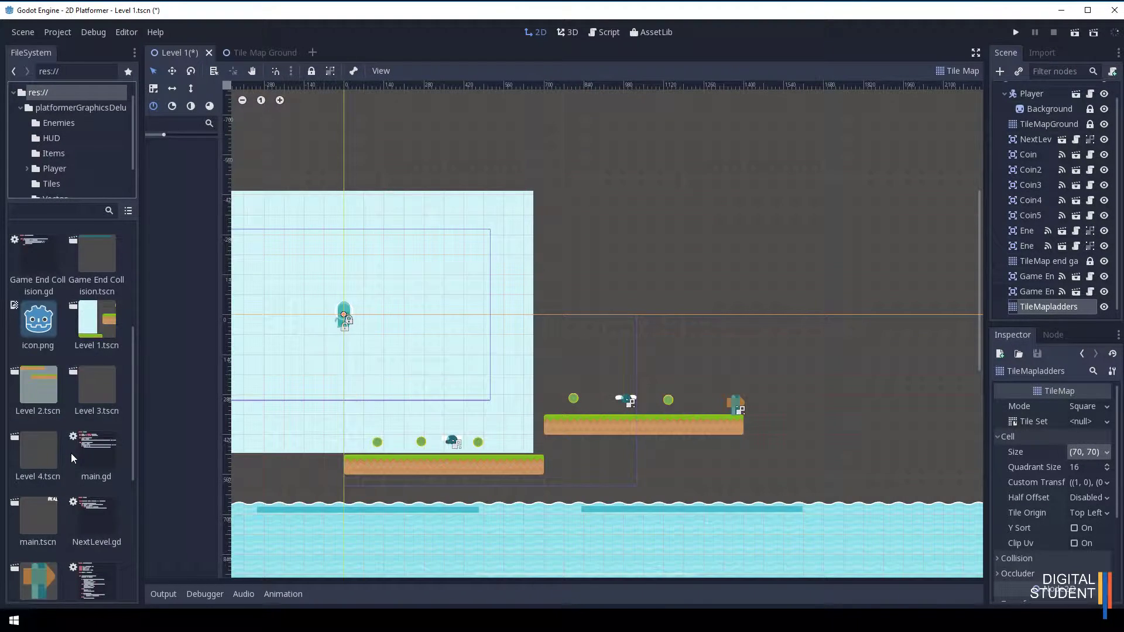
scroll(72, 453, "down", 4)
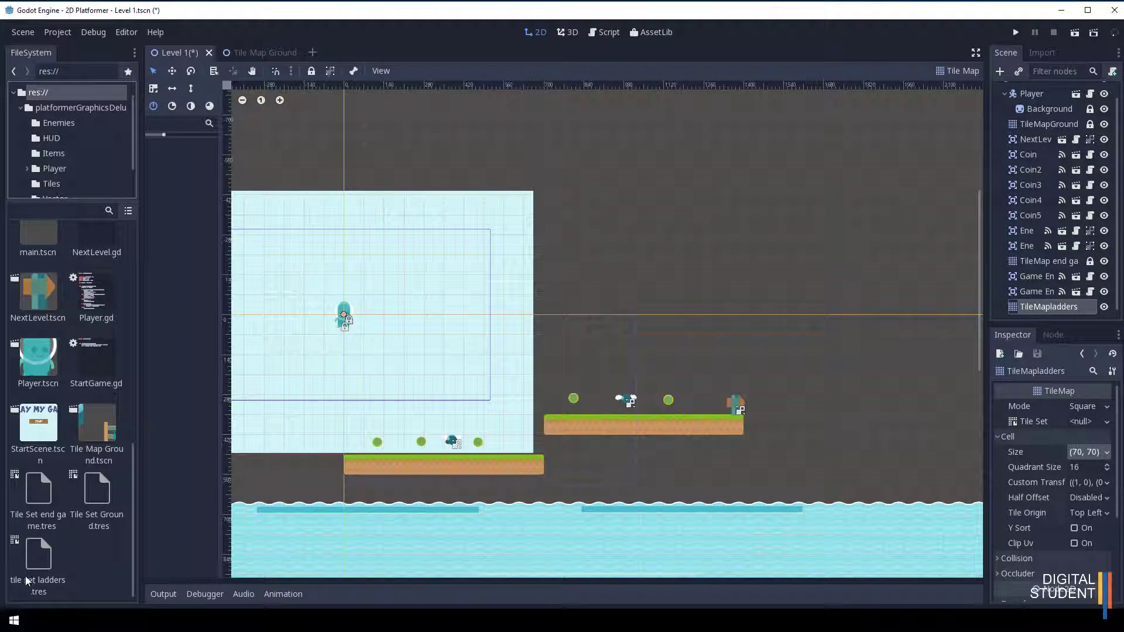
left_click_drag(32, 556, 1083, 425)
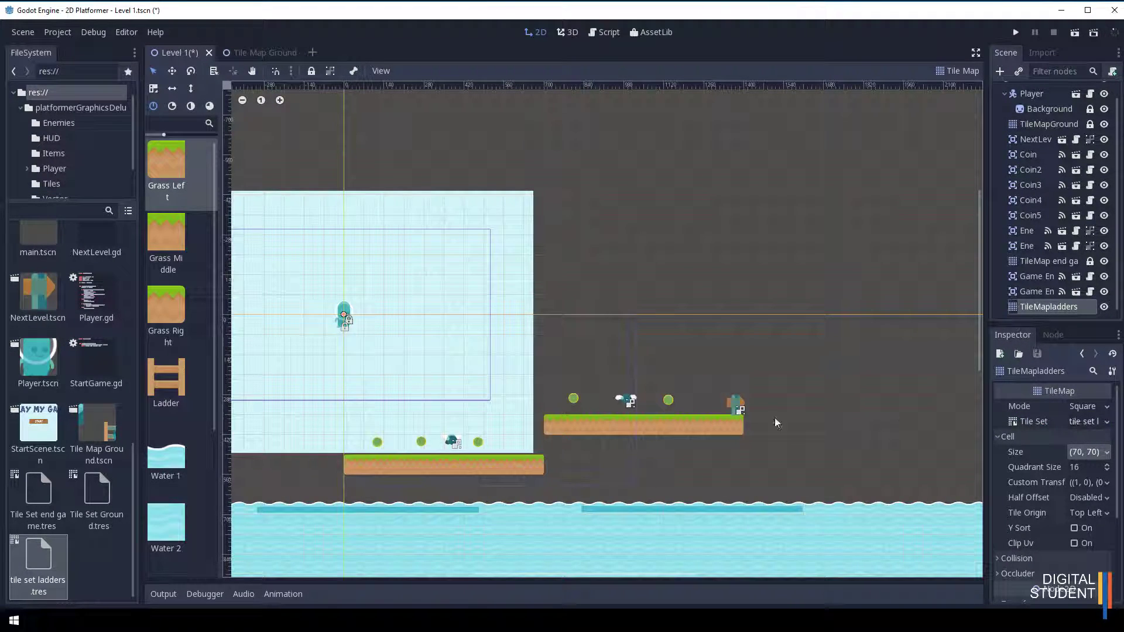
Step: Paint a vertical column of Ladder tiles upward from Level 1's lower left grass platform
left_click(174, 382)
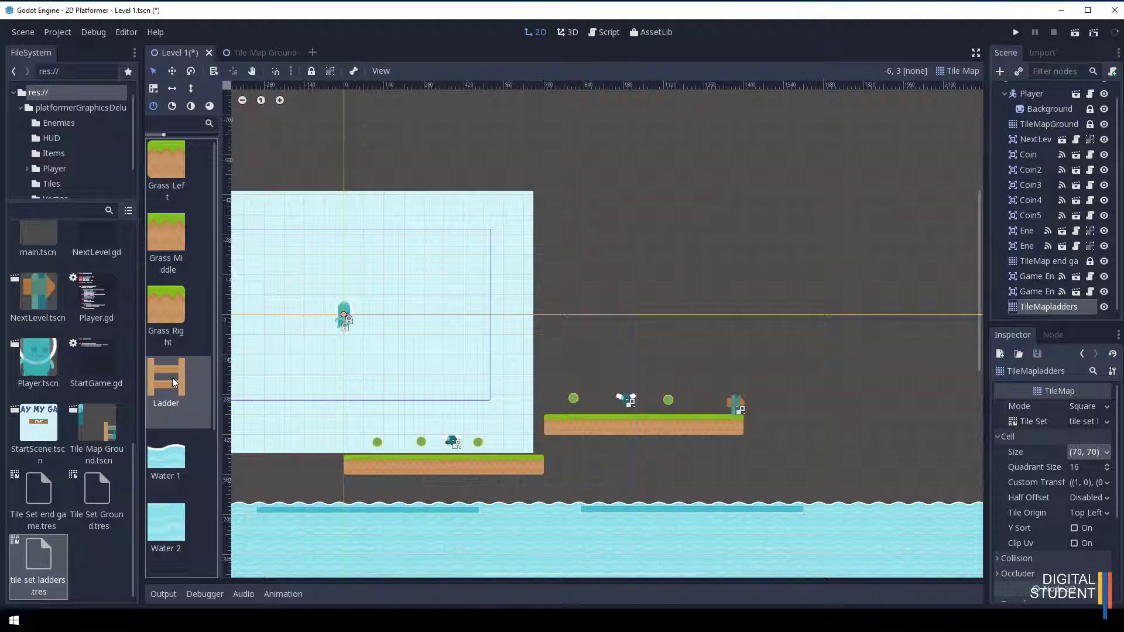
mouse_move(514, 443)
left_mouse_down()
mouse_move(520, 404)
mouse_move(515, 140)
left_mouse_up()
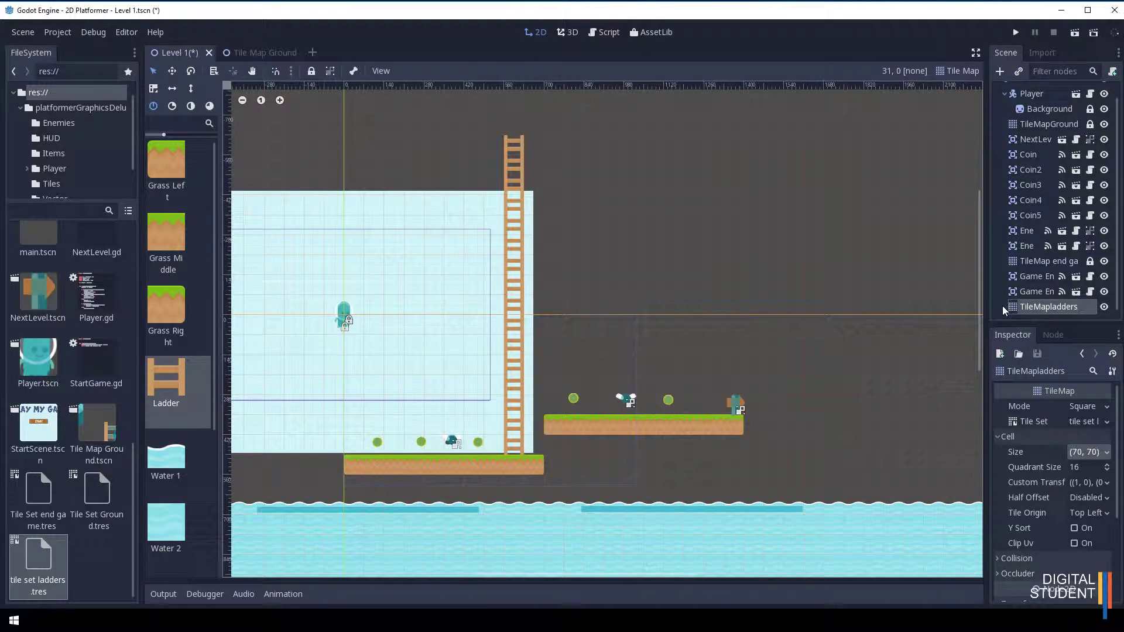
scroll(1010, 290, "up", 1)
scroll(1012, 275, "down", 1)
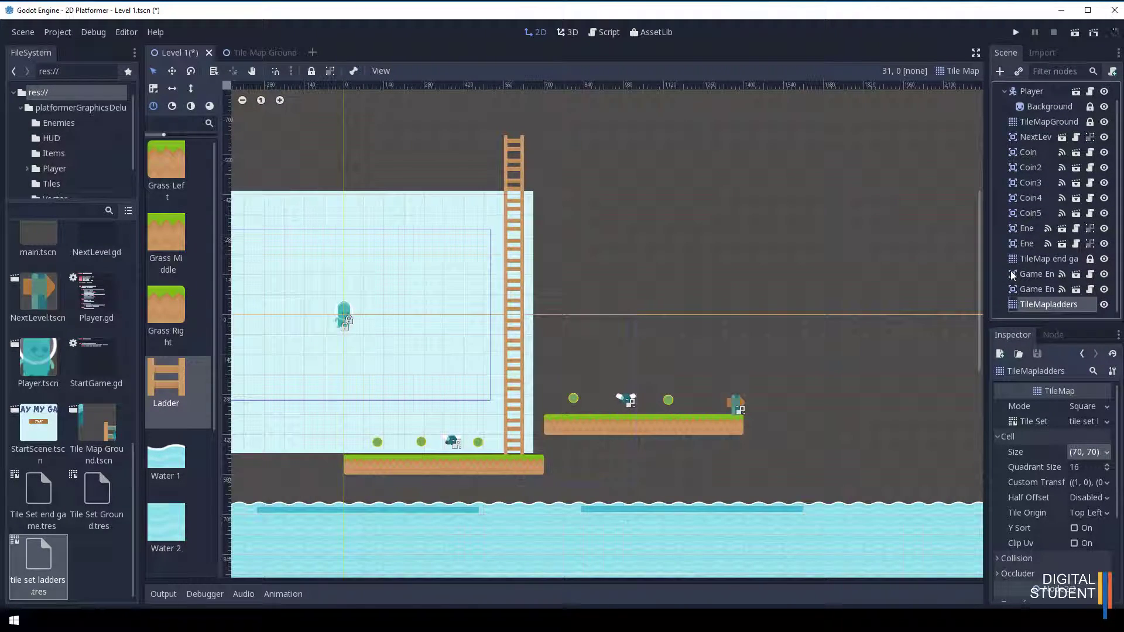
scroll(1030, 300, "up", 1)
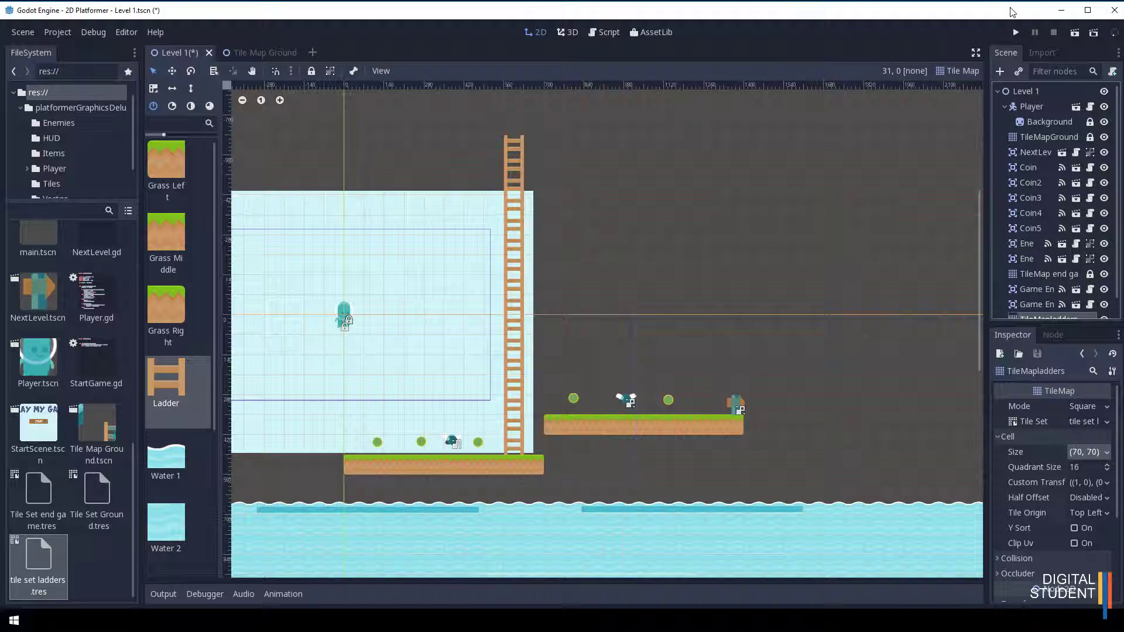
Step: Run the game, start from the title screen, and walk the player right collecting coins
left_click(1016, 34)
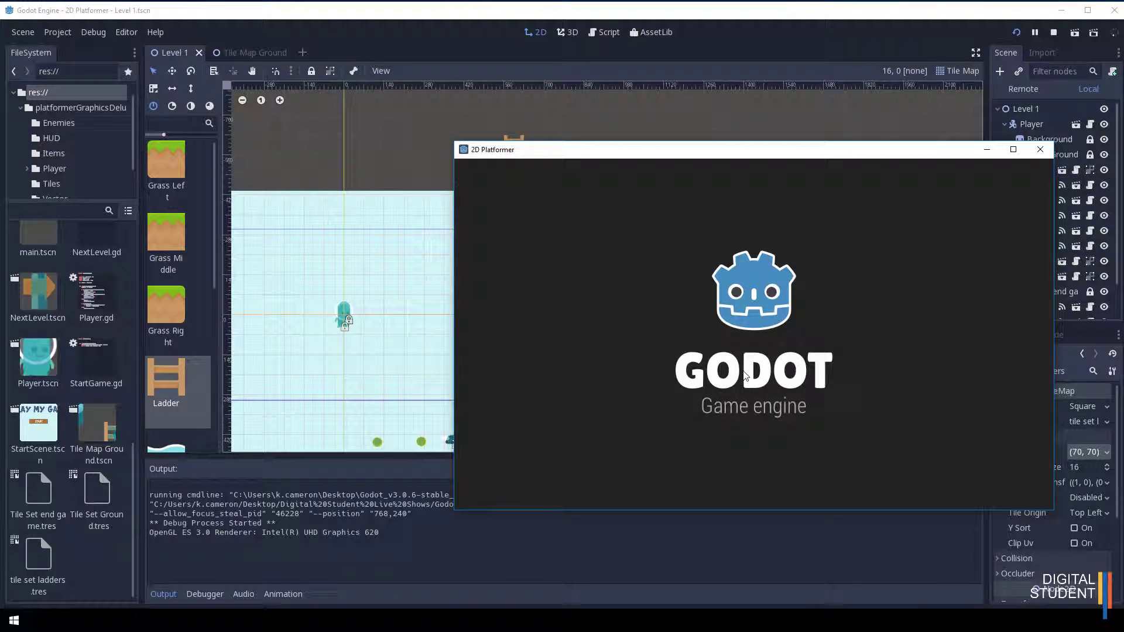
left_click(729, 367)
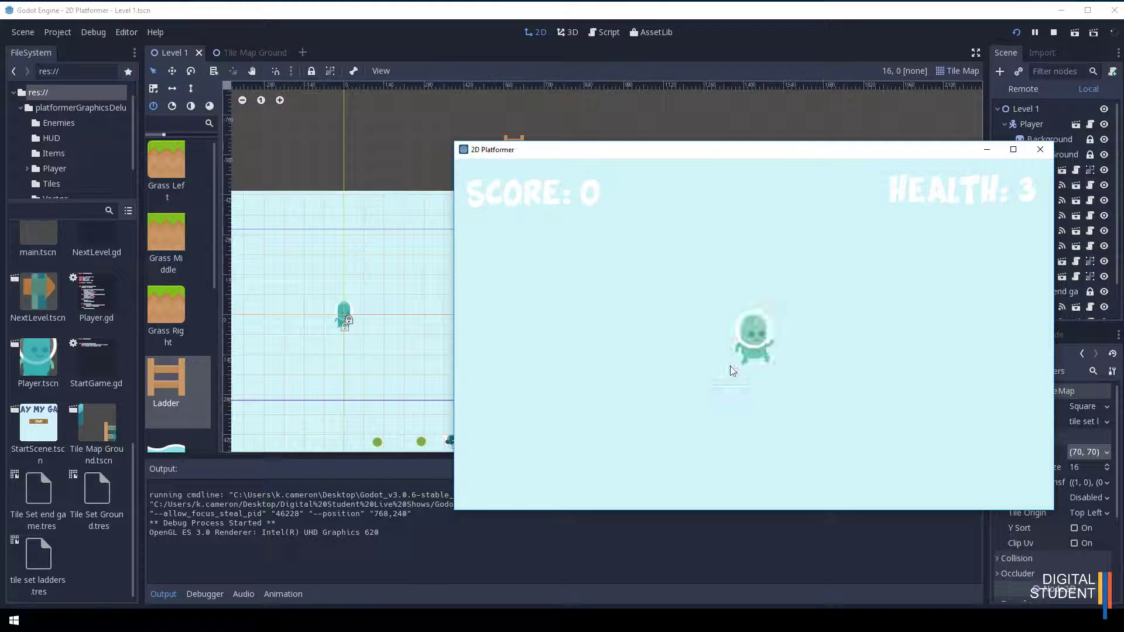
key("Right")
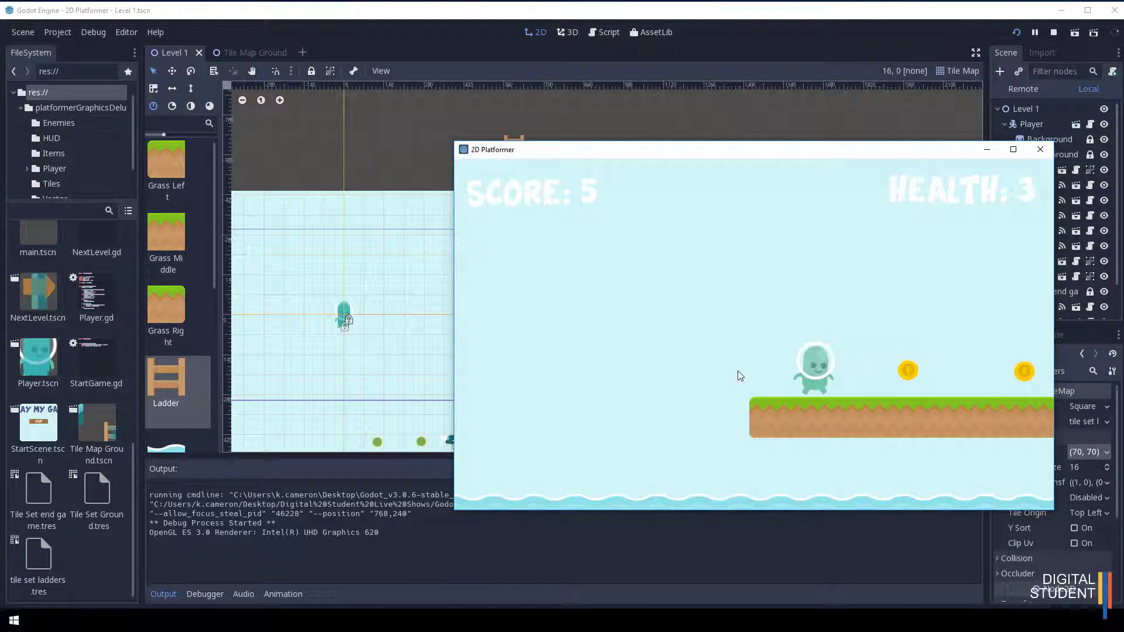
key("space")
key("Right")
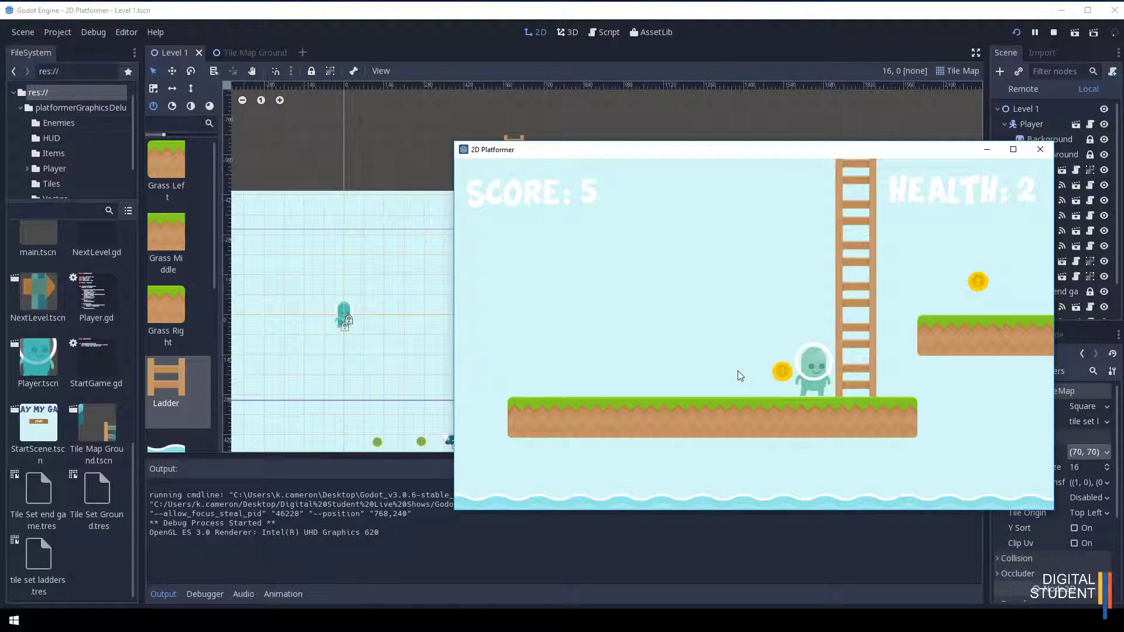
key("Left")
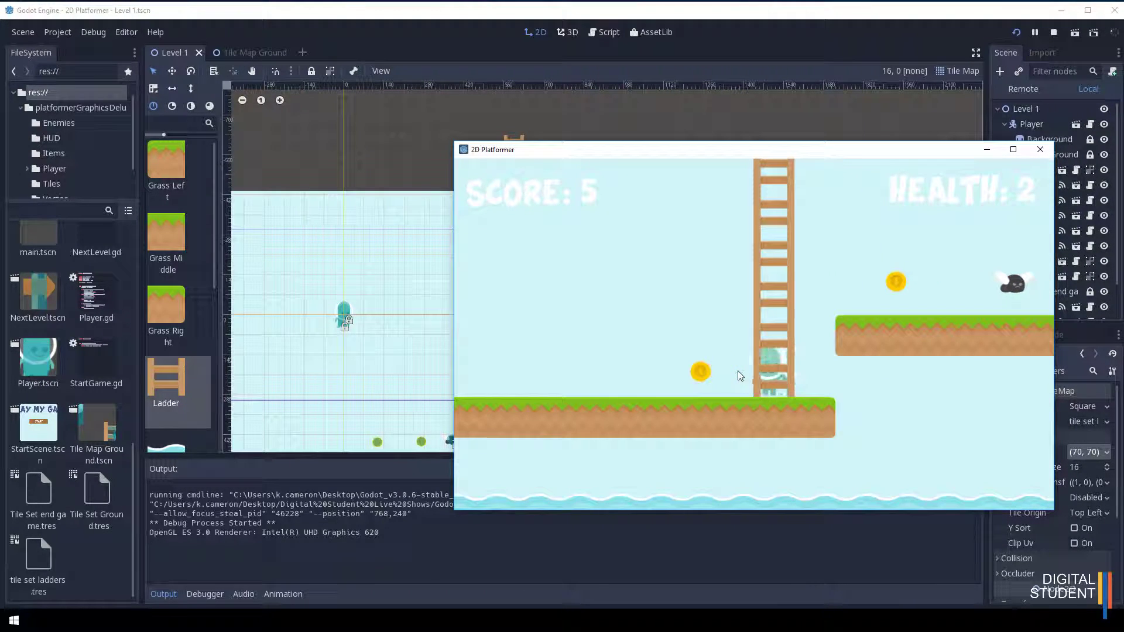
Step: Climb the ladder to the top, step on and off it repeatedly, then close the game
key("Right")
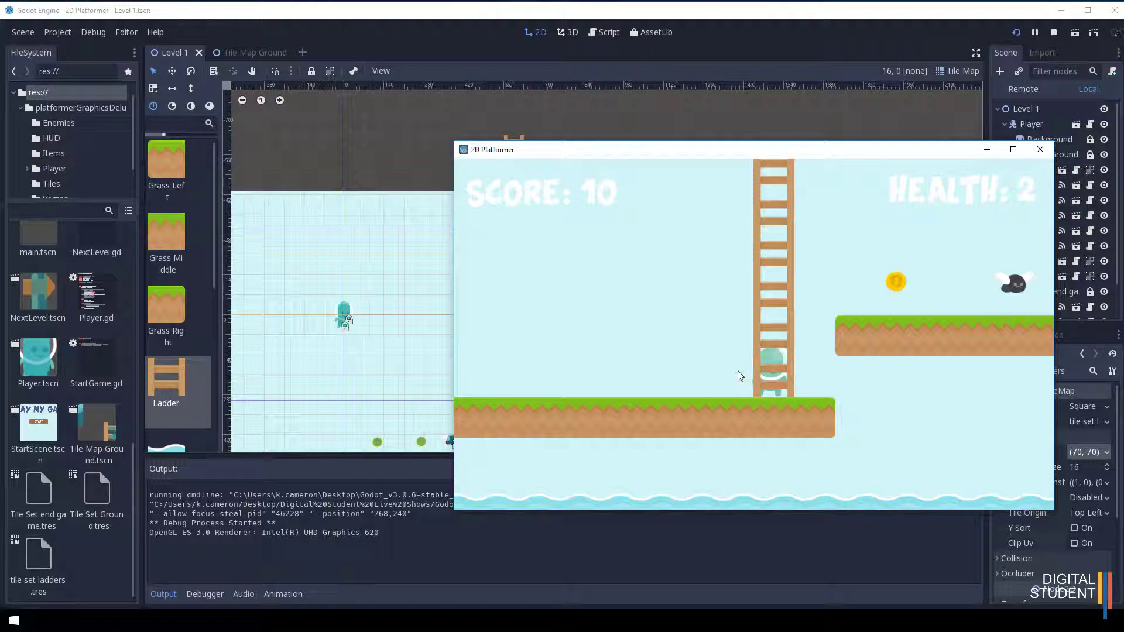
key("Up")
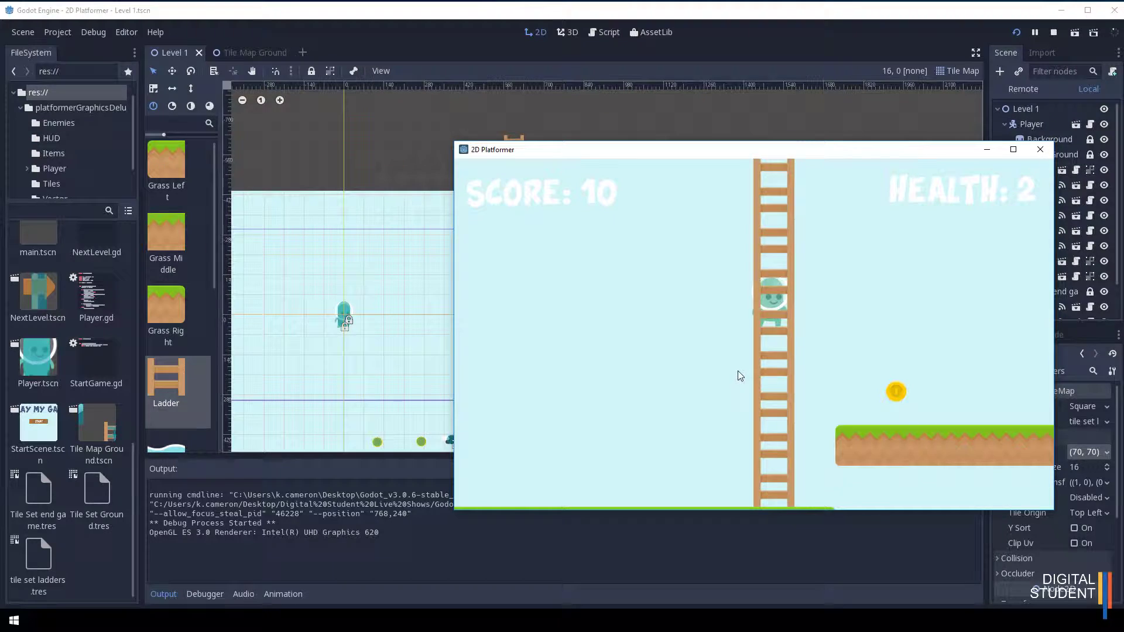
key("Up")
key("Up")
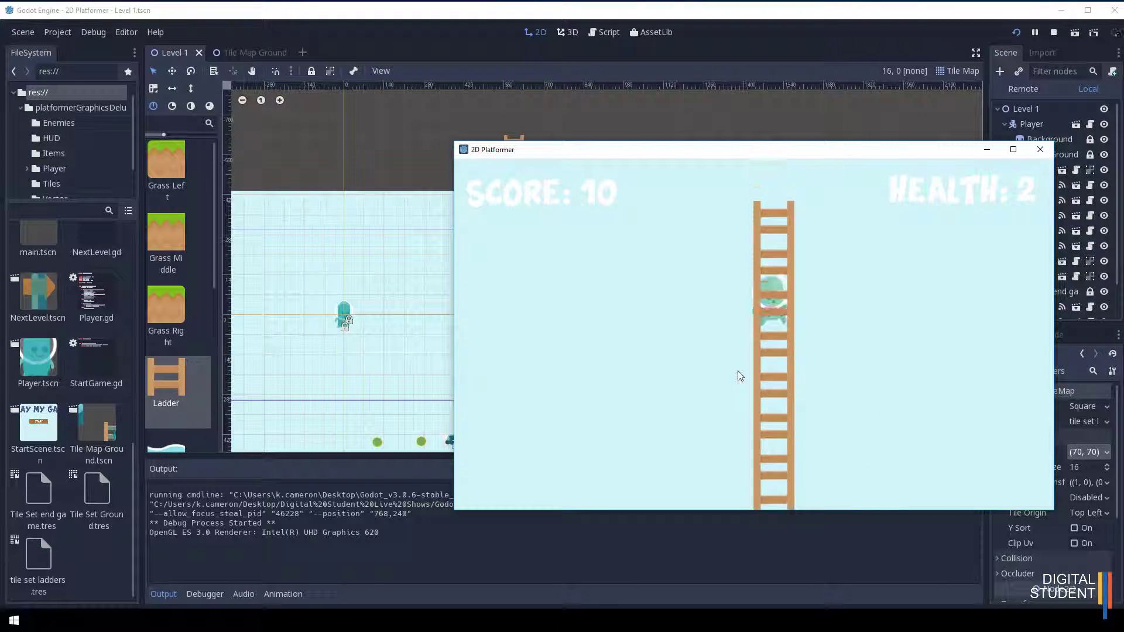
key("Up")
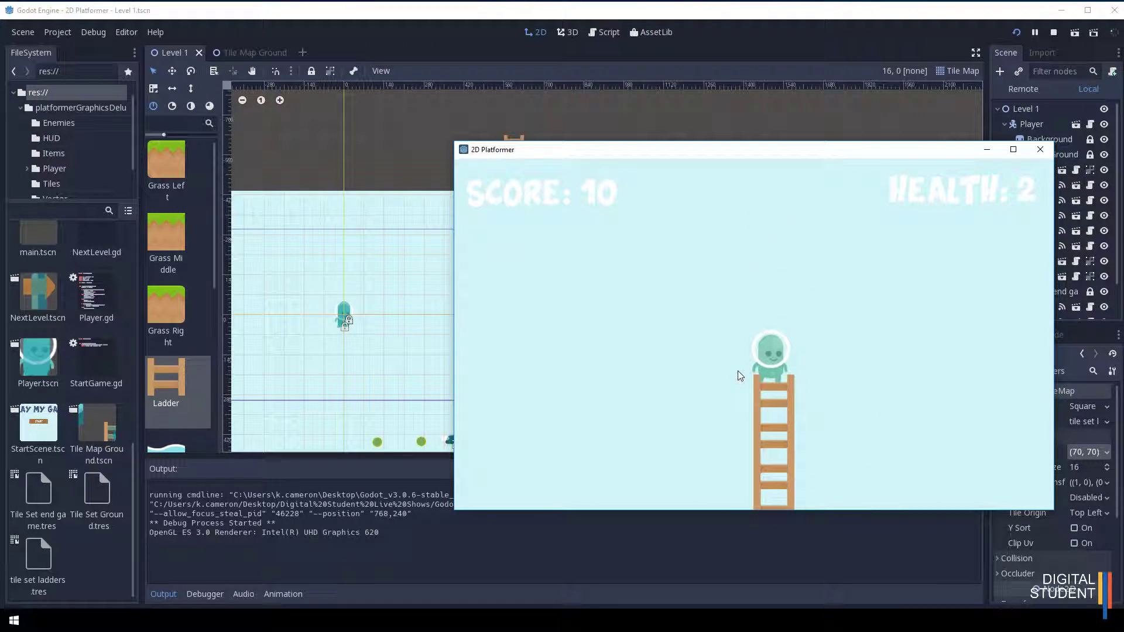
key("Left")
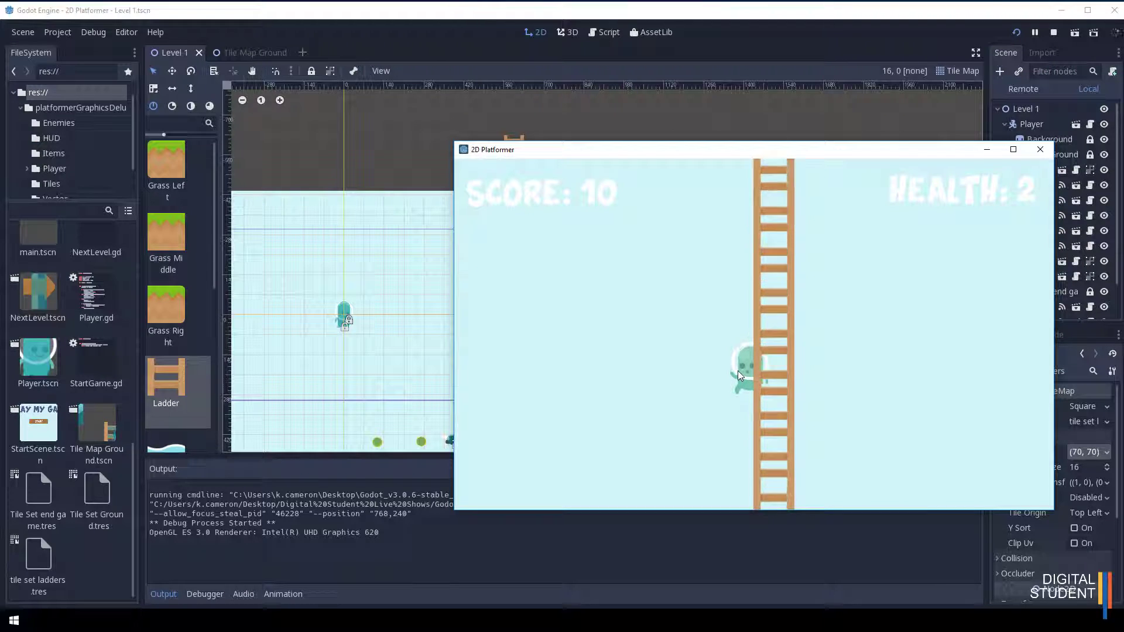
key("Right")
key("Left")
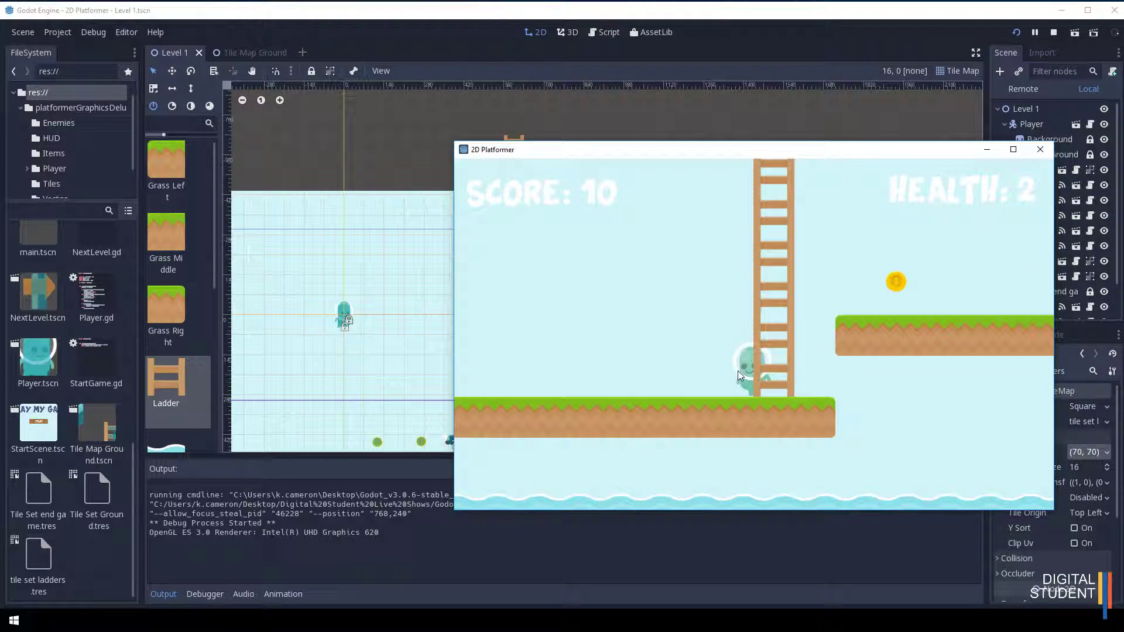
key("Right")
key("Left")
key("Right")
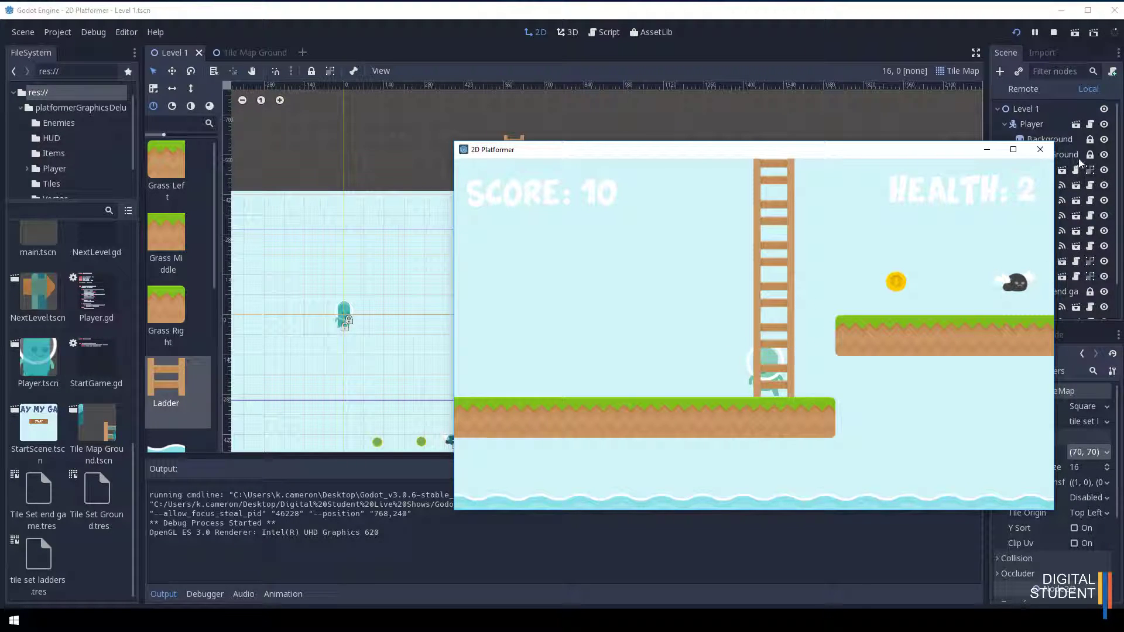
left_click(1045, 153)
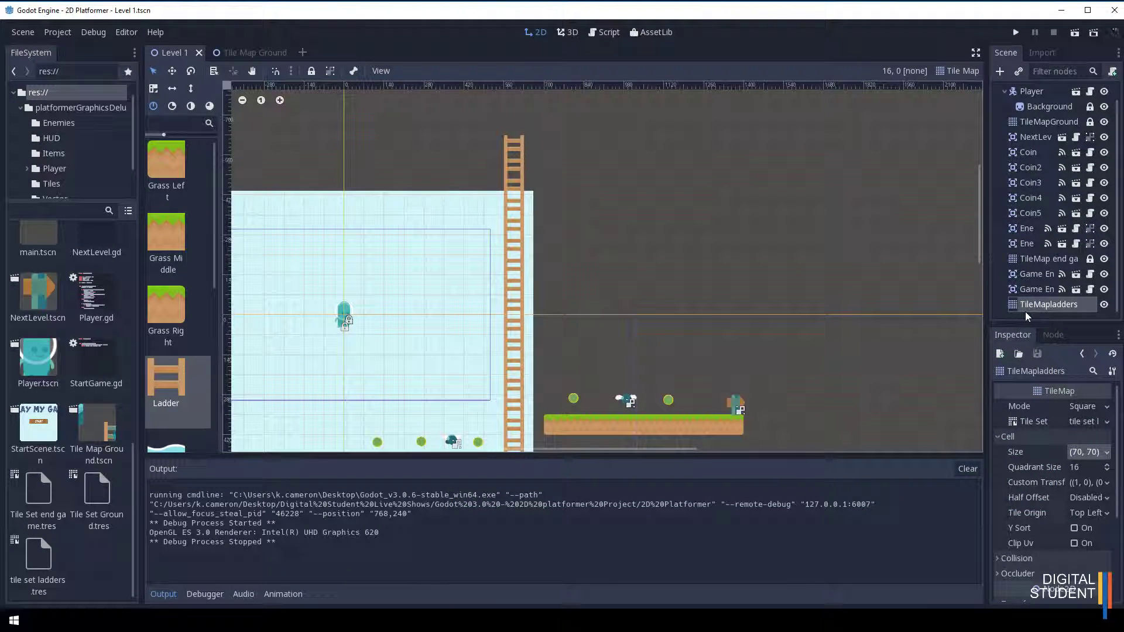
Step: Move TileMapladders to the top of Level 1 and reparent Background directly under Level 1
left_click_drag(1020, 308, 1016, 100)
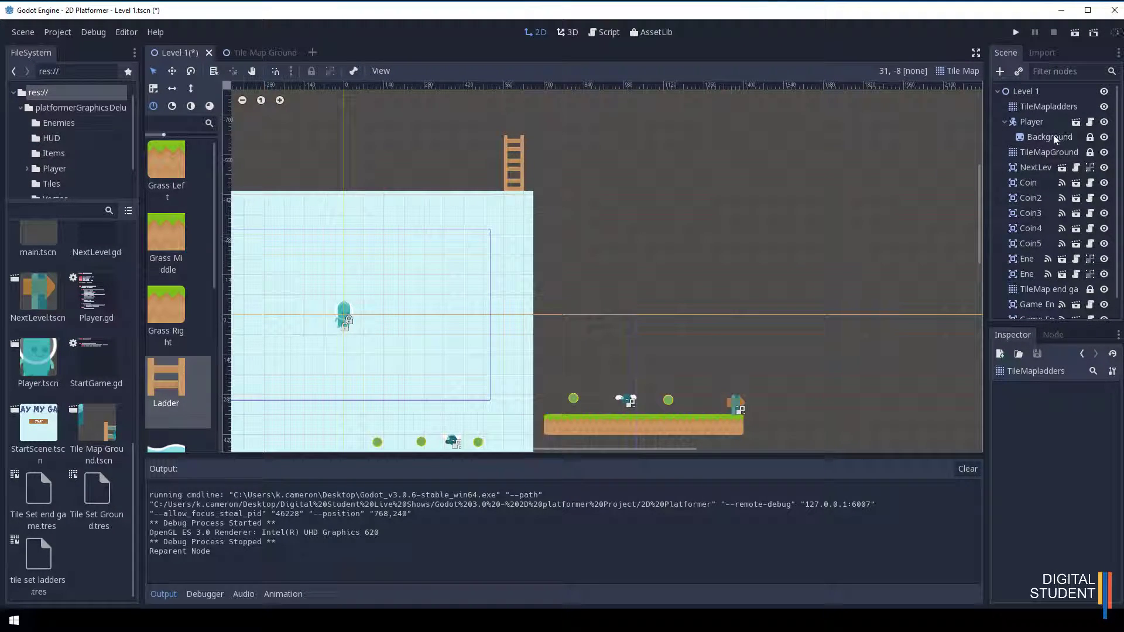
left_click_drag(1050, 141, 1020, 91)
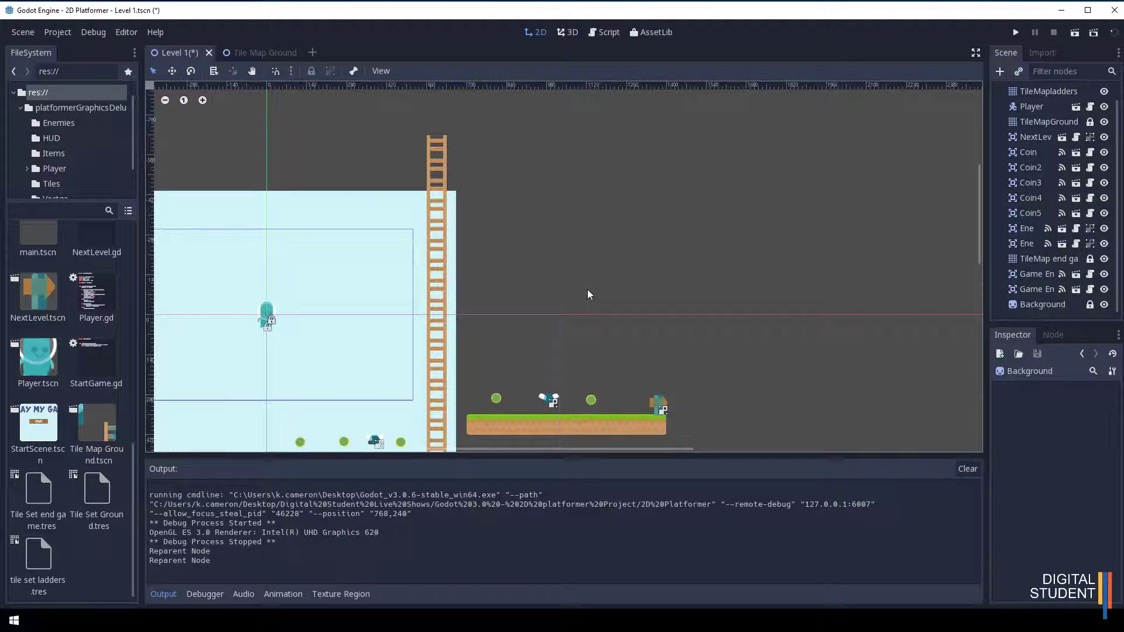
scroll(437, 294, "down", 3)
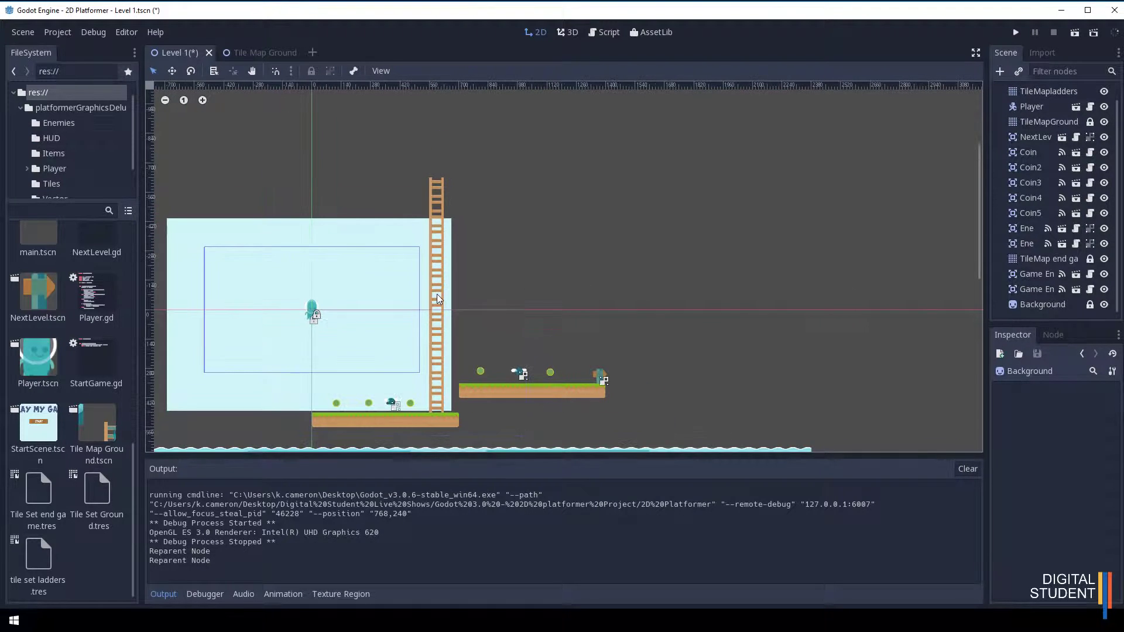
Step: Unlock the Level 1 Background and stretch it up-right and down over the water
left_click(1043, 305)
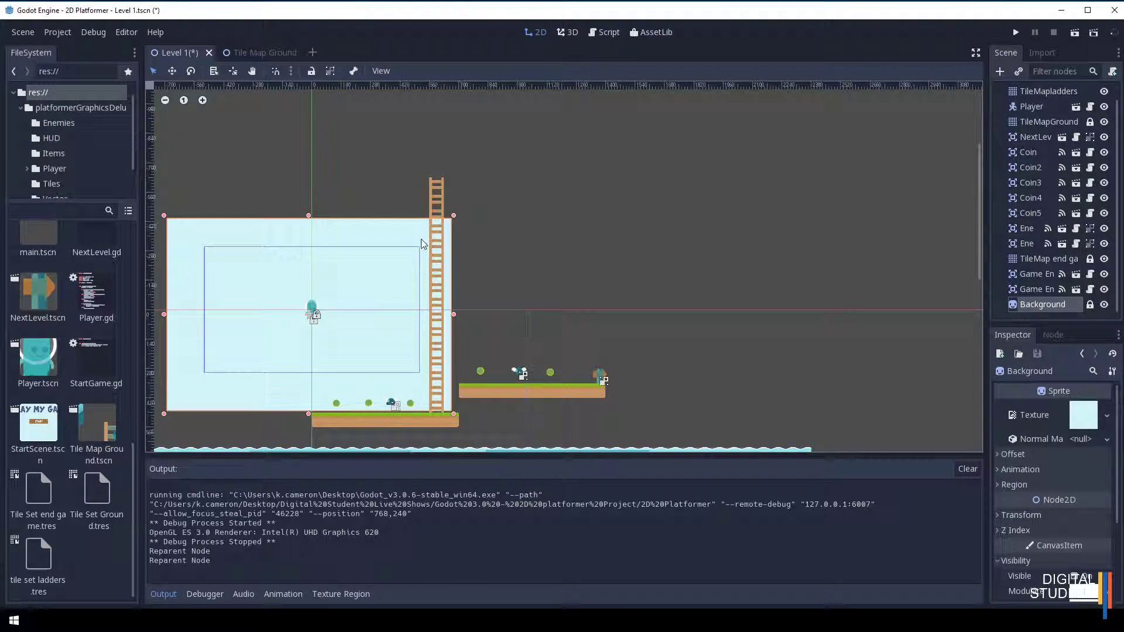
left_click(1090, 305)
left_click_drag(454, 216, 868, 123)
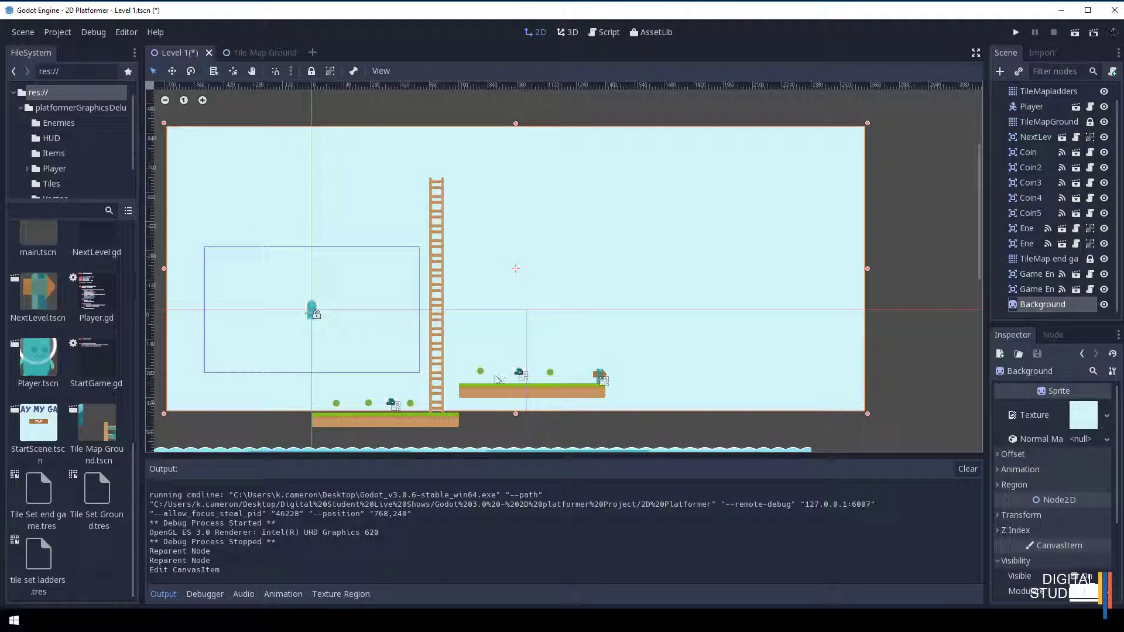
left_click_drag(516, 414, 519, 447)
scroll(535, 434, "down", 2)
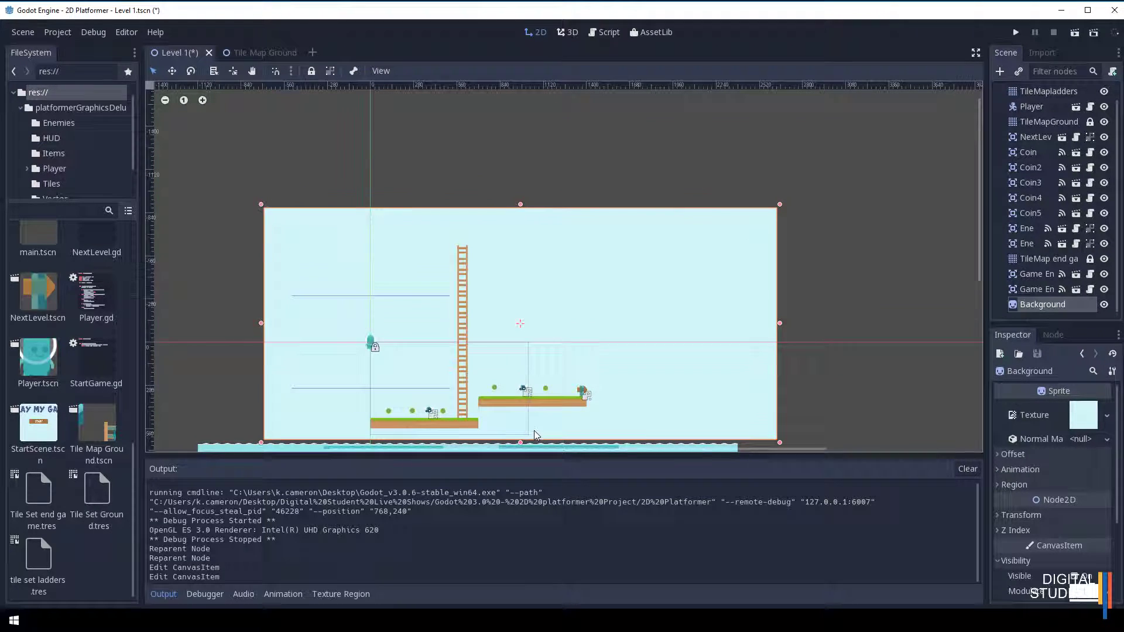
scroll(699, 358, "down", 4)
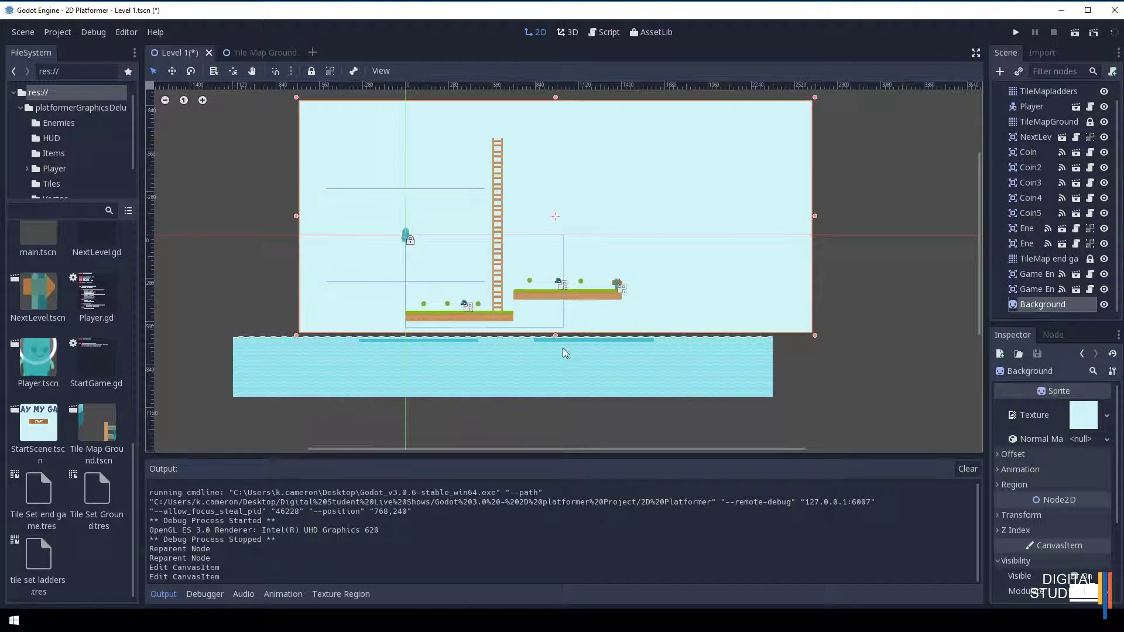
left_click_drag(556, 336, 556, 401)
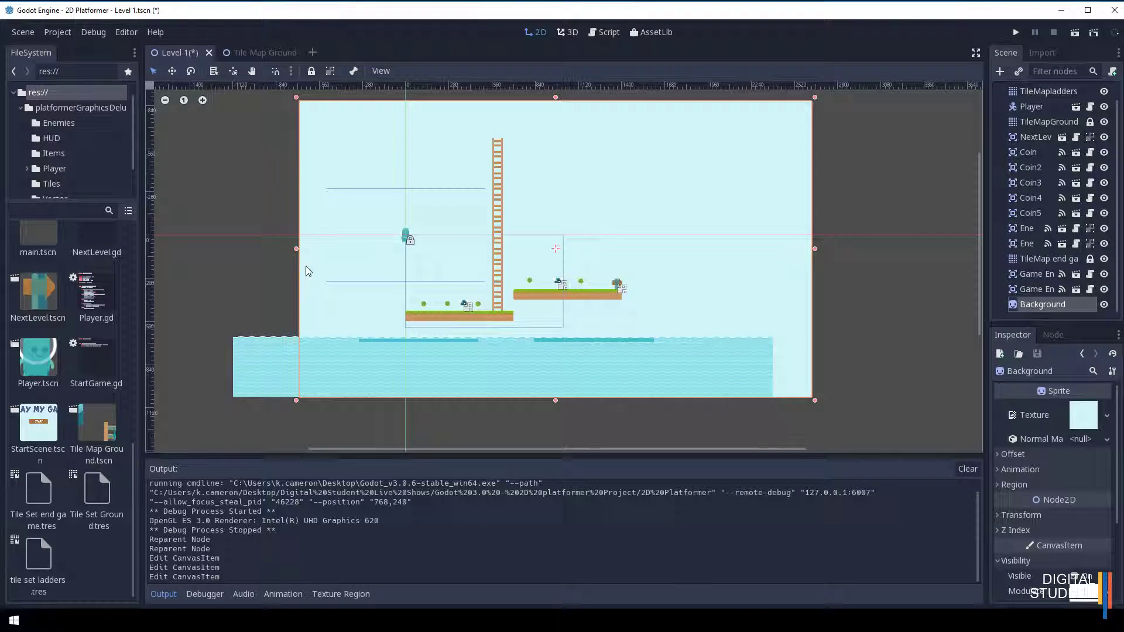
Step: Extend the Background's left edge further left and fine-tune its top edge
left_click_drag(296, 249, 212, 250)
scroll(440, 277, "up", 1)
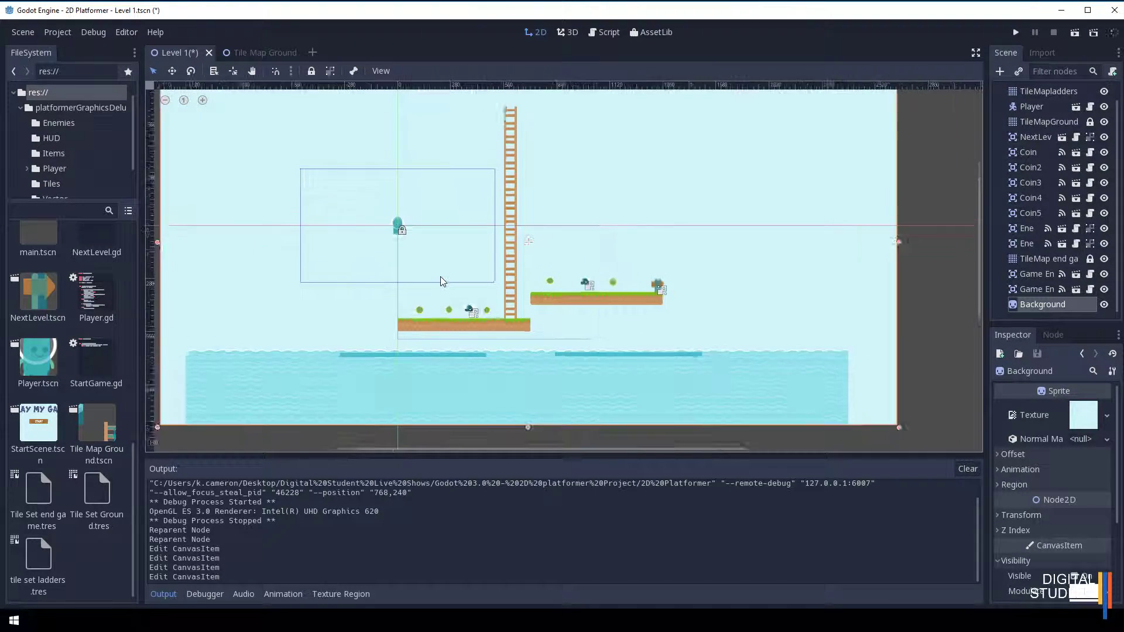
scroll(440, 277, "down", 2)
scroll(441, 279, "down", 1)
left_click_drag(496, 147, 495, 134)
scroll(1050, 218, "up", 1)
scroll(1039, 264, "down", 1)
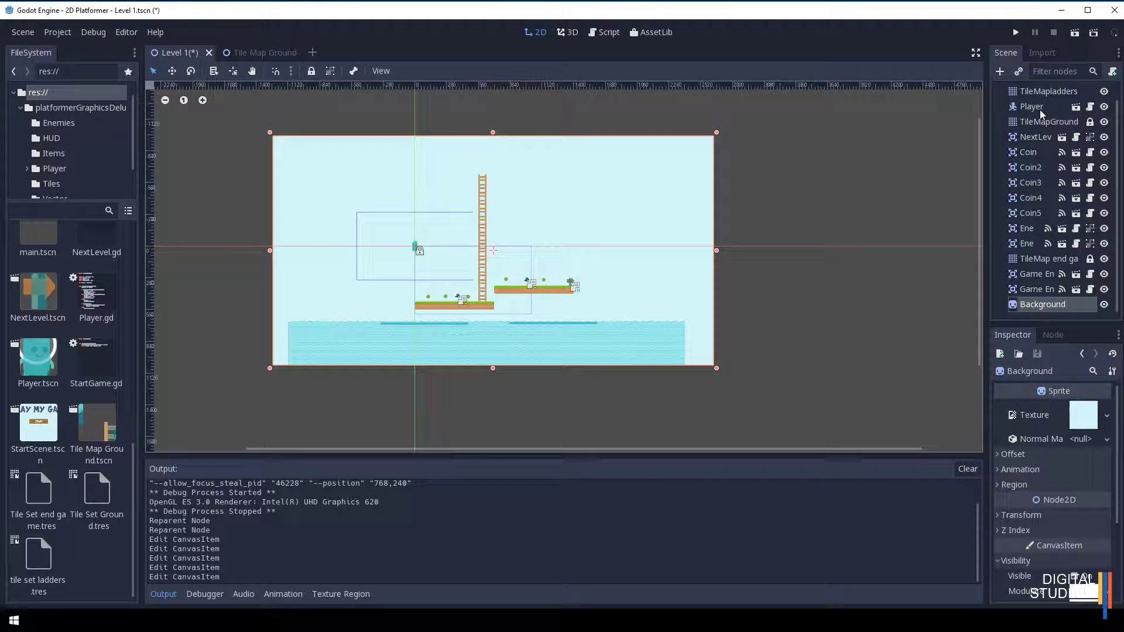
scroll(1042, 113, "up", 1)
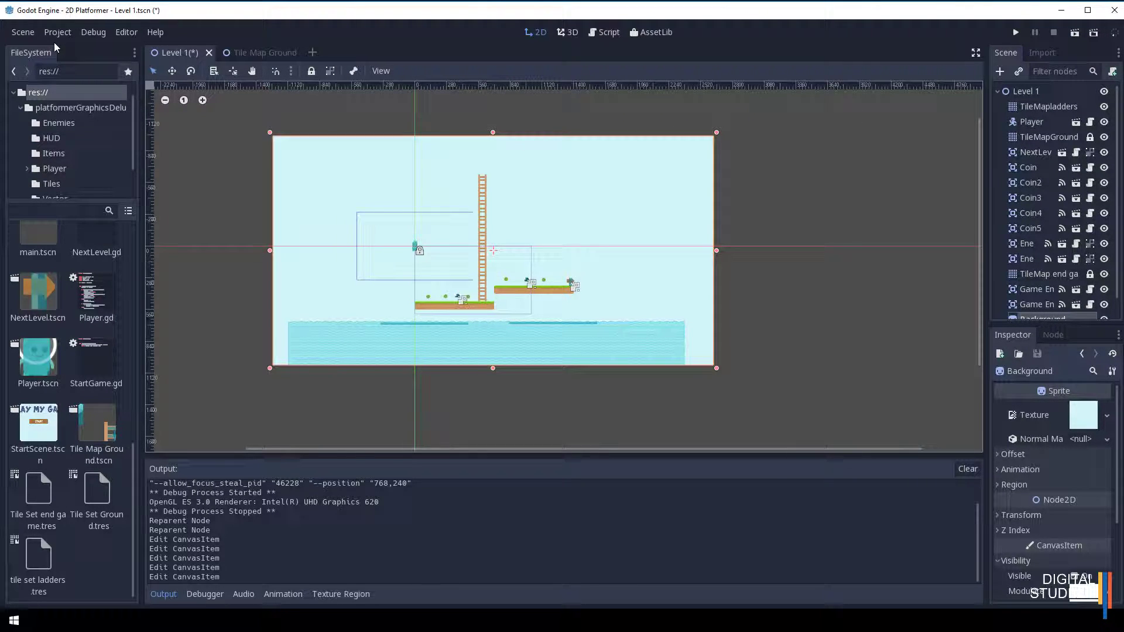
Step: Save all scenes, run the game, and reposition its window up and left
left_click(32, 35)
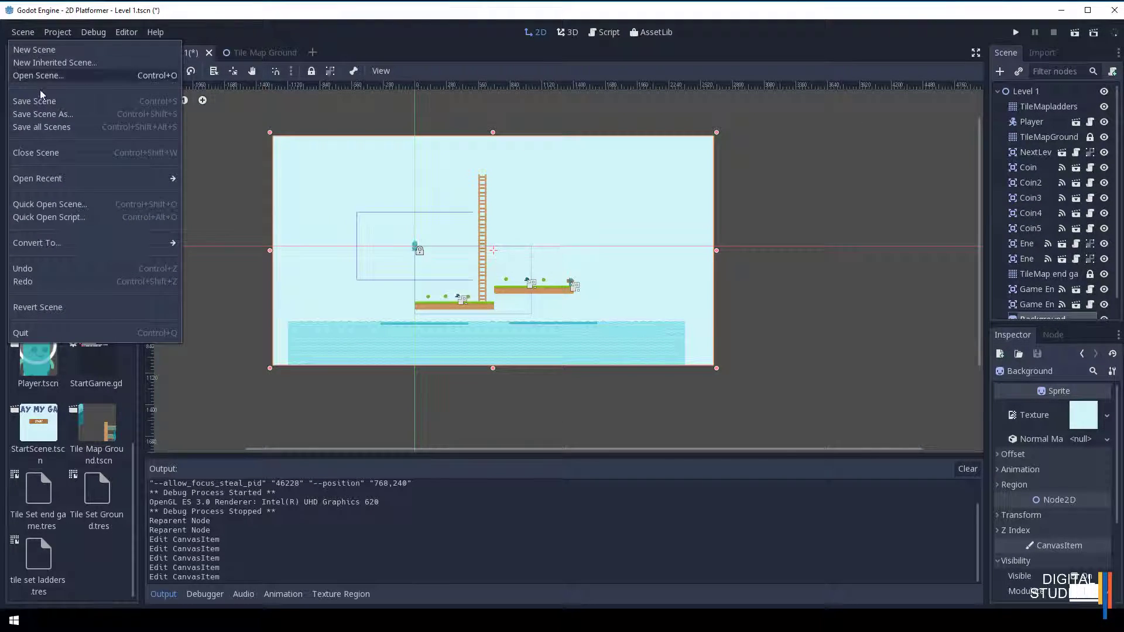
left_click(48, 127)
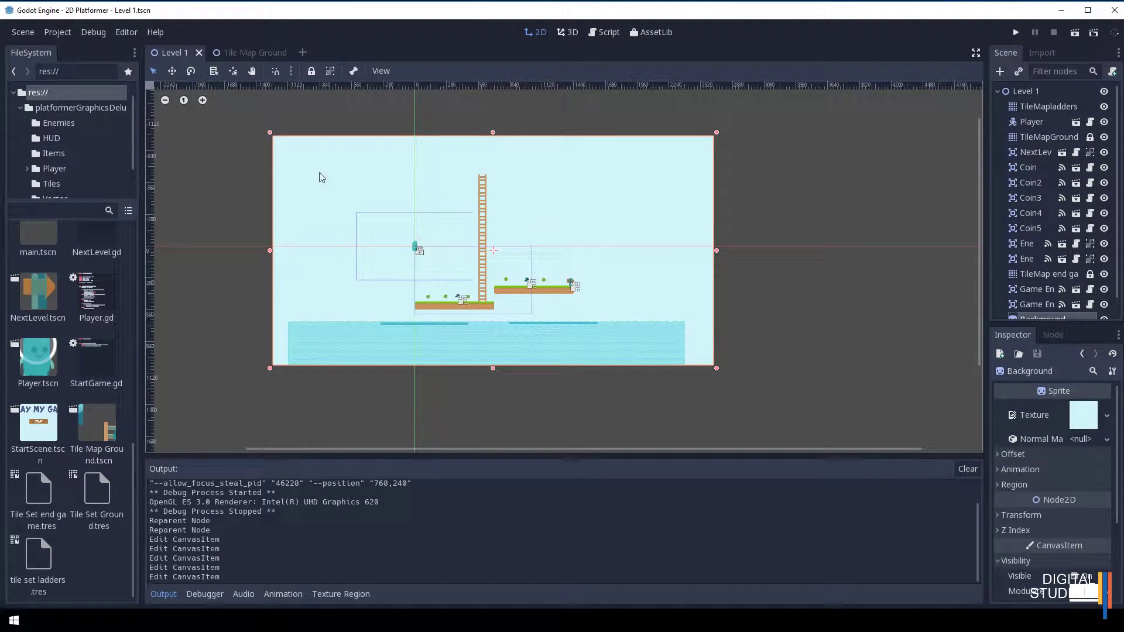
left_click(1016, 32)
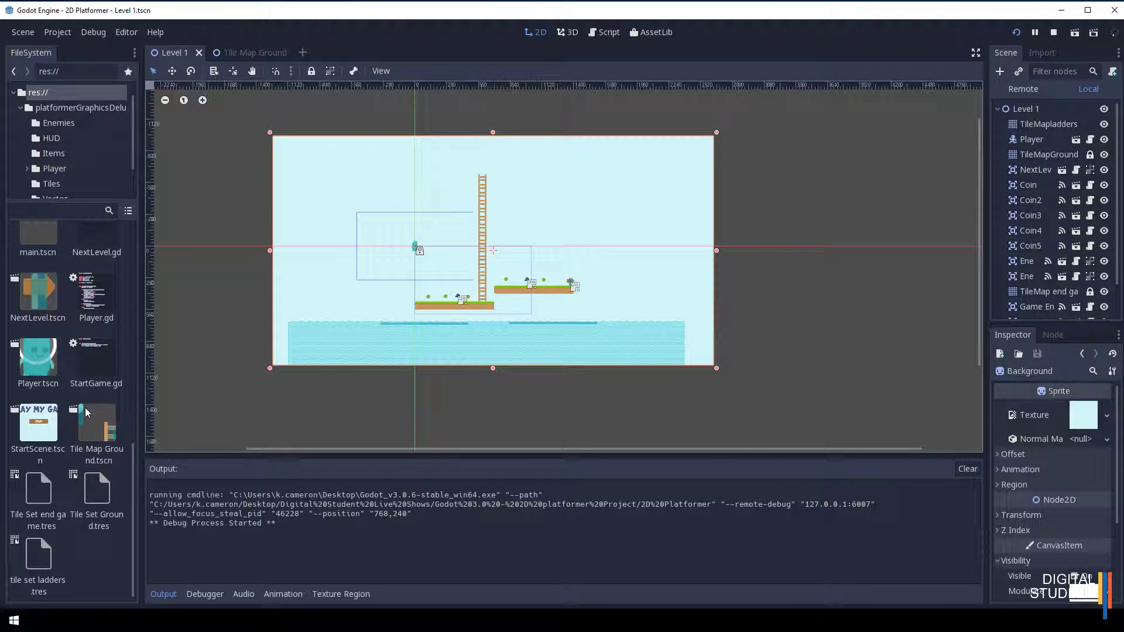
scroll(77, 427, "up", 3)
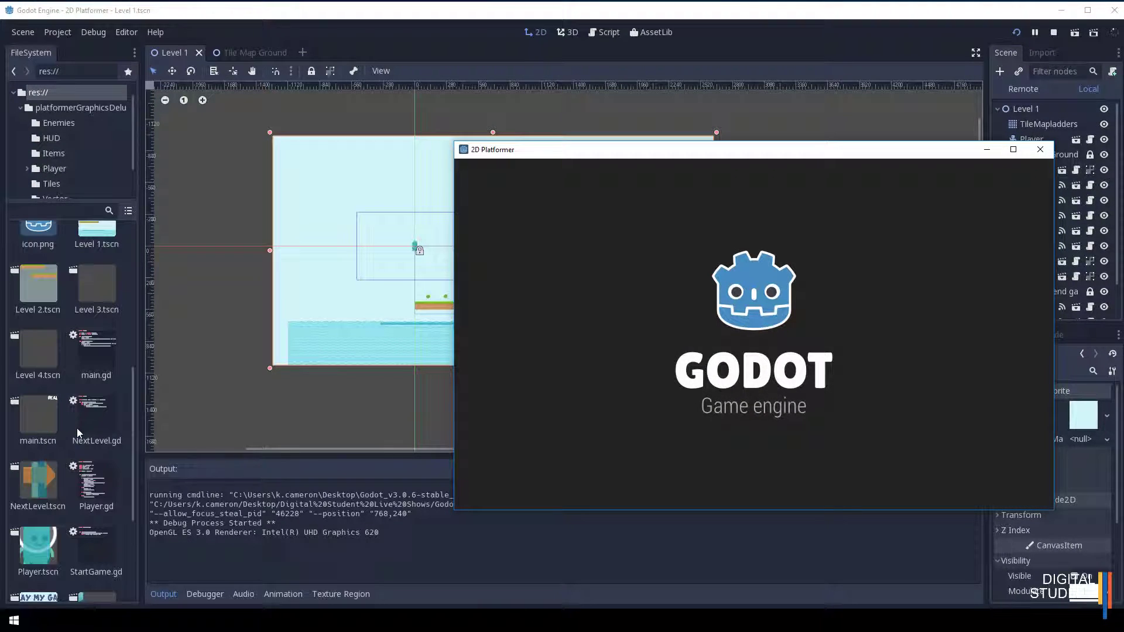
scroll(77, 429, "up", 2)
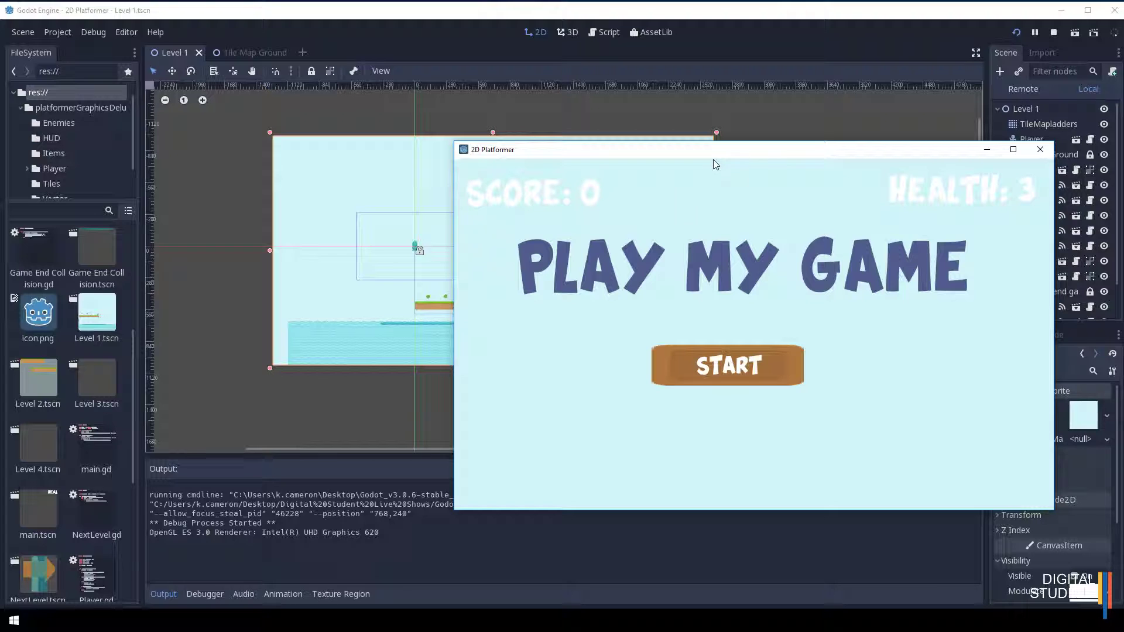
left_click_drag(714, 153, 612, 136)
Step: Start the game, collect a coin, climb the ladder, and reach the signpost to the next level
left_click(628, 346)
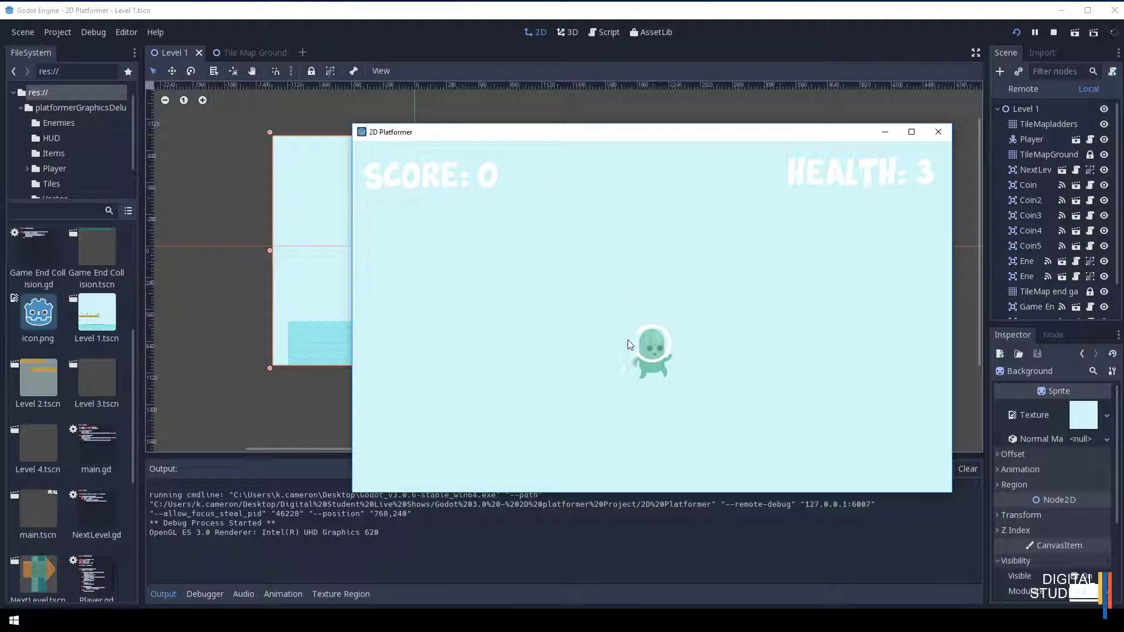
key("Right")
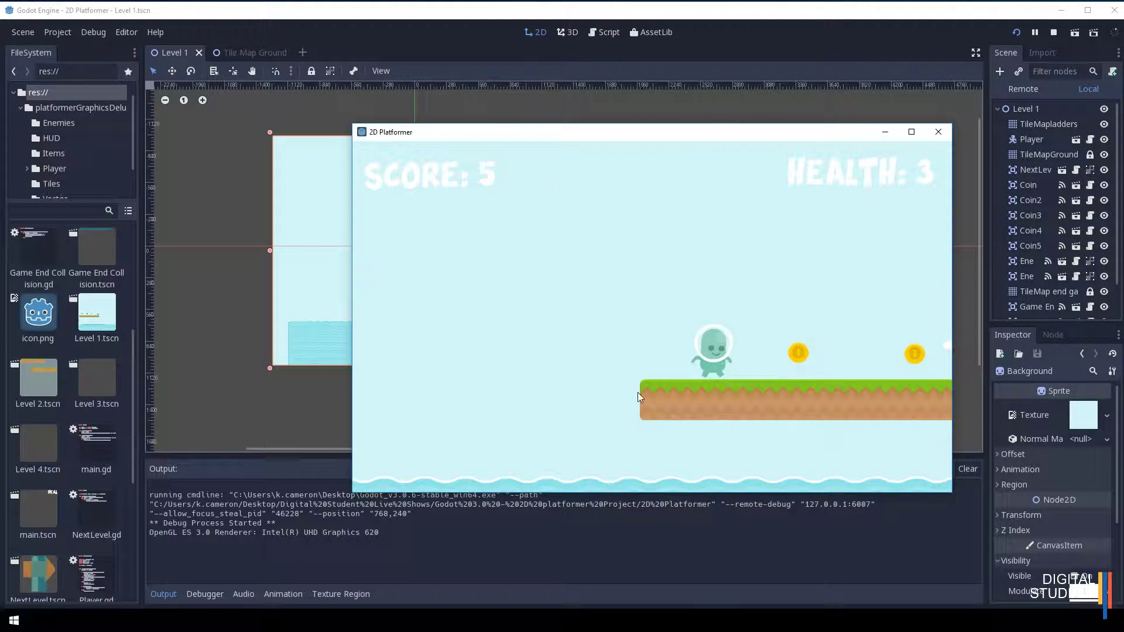
key("Right")
key("Up")
key("Right")
key("Up")
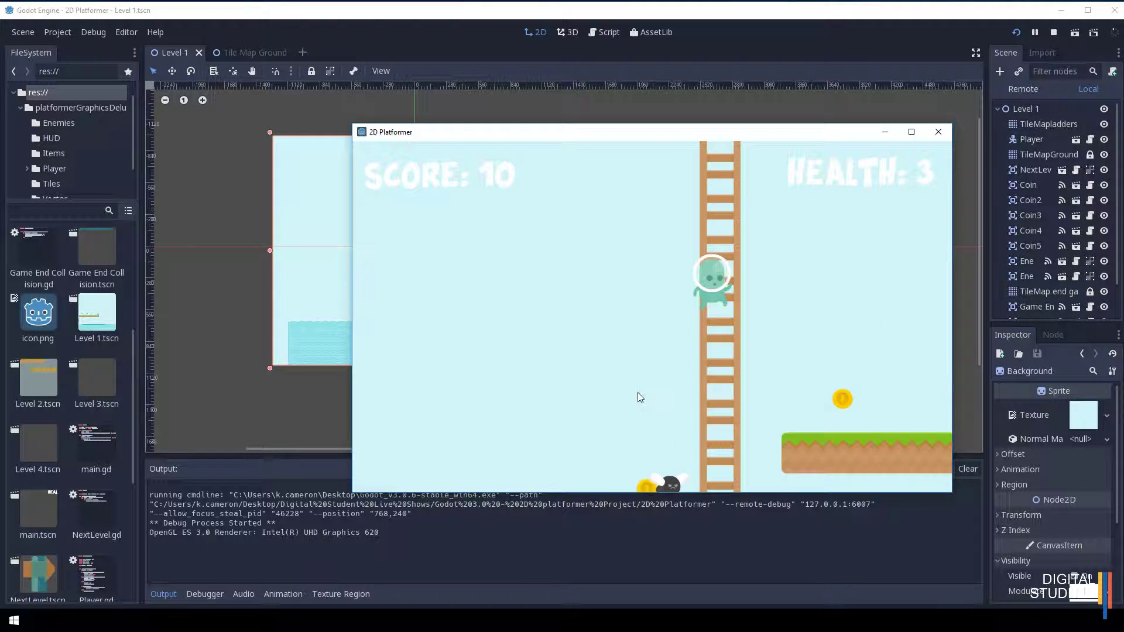
key("Up")
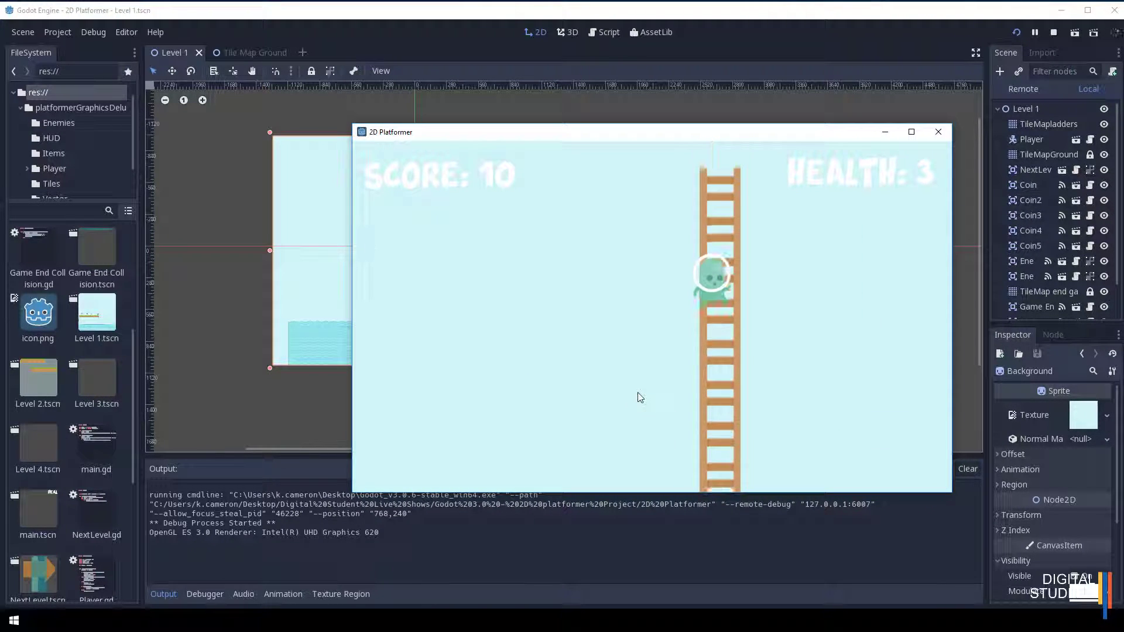
key("Up")
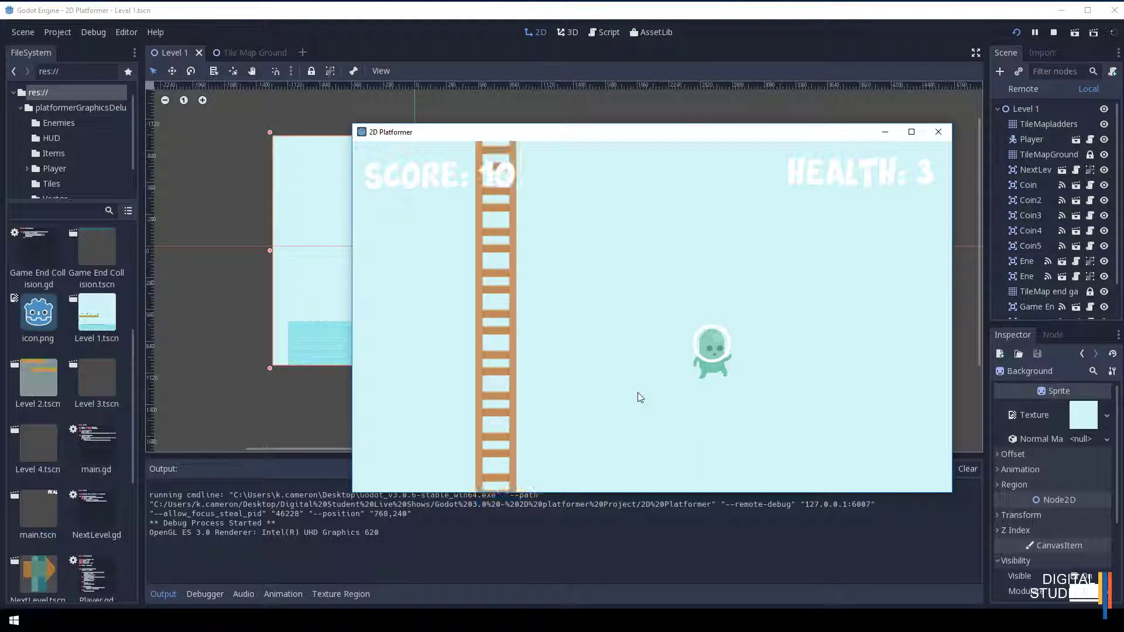
key("Right")
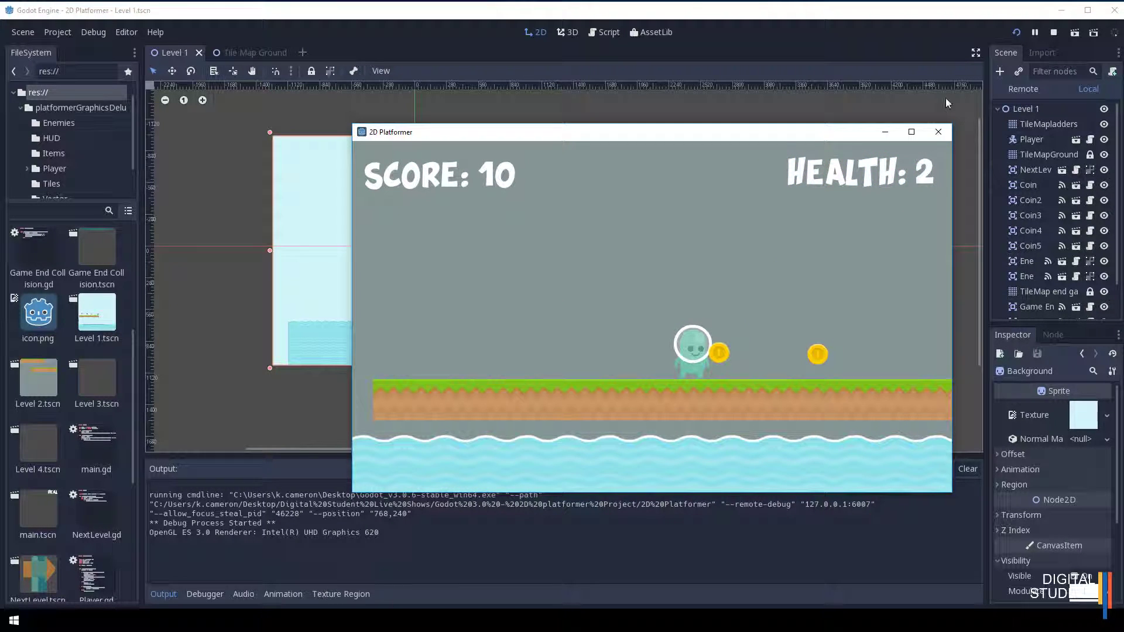
Step: Close the running game and open the Level 2 scene
left_click(941, 131)
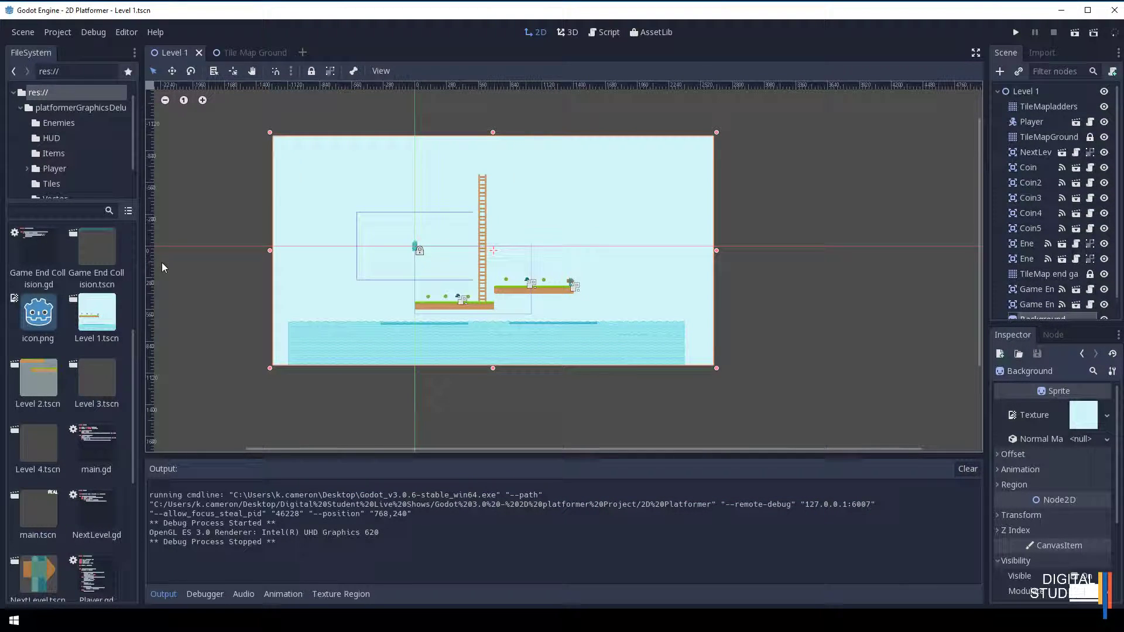
scroll(78, 439, "down", 3)
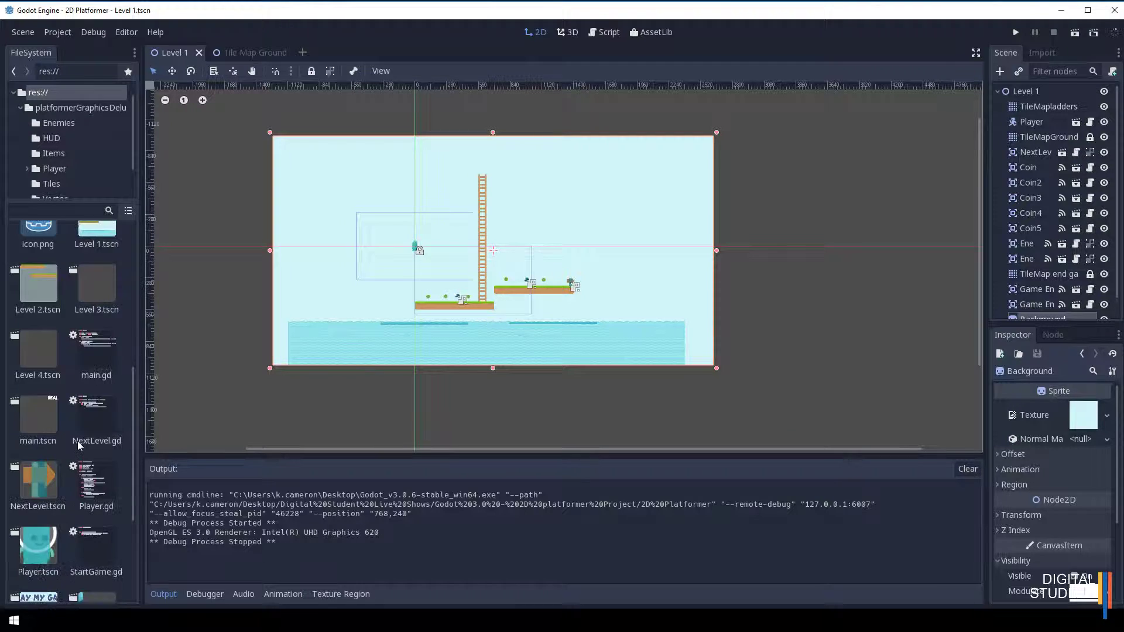
scroll(66, 466, "up", 2)
double_click(23, 337)
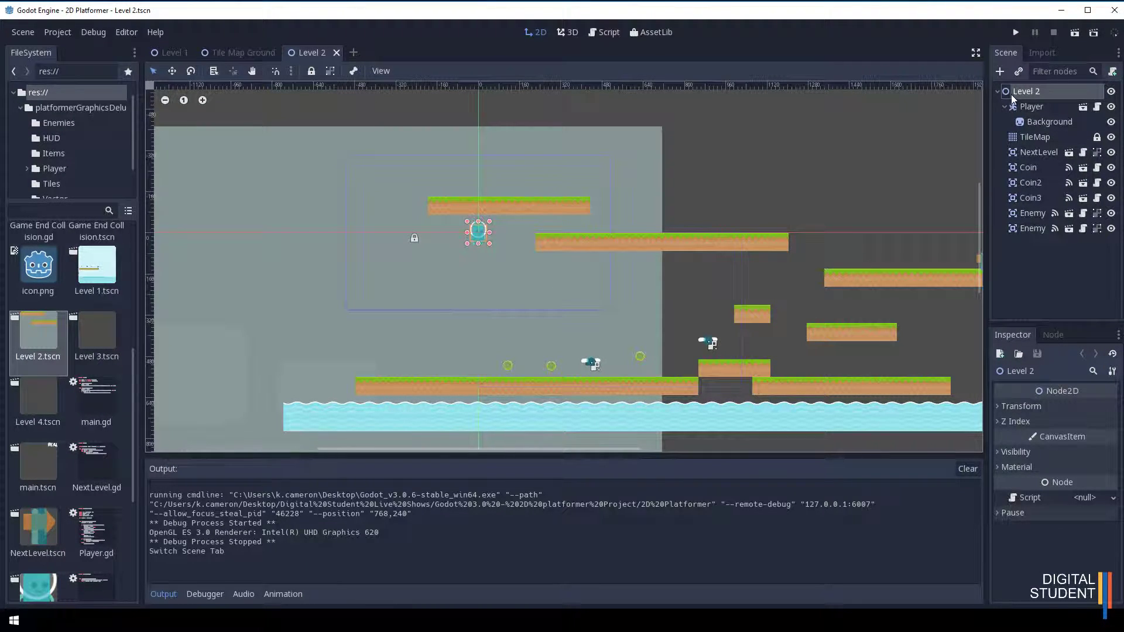
Step: Move Level 2's Background out from under Player and stretch it across the whole level
left_click(1008, 91)
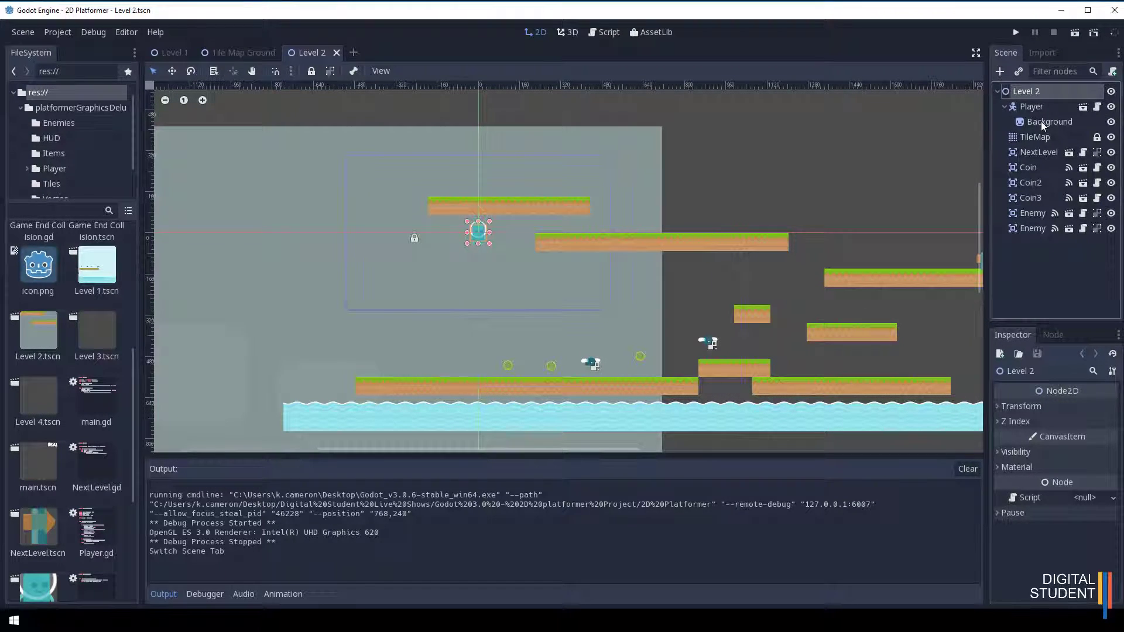
left_click_drag(1042, 121, 1023, 94)
left_click(1054, 229)
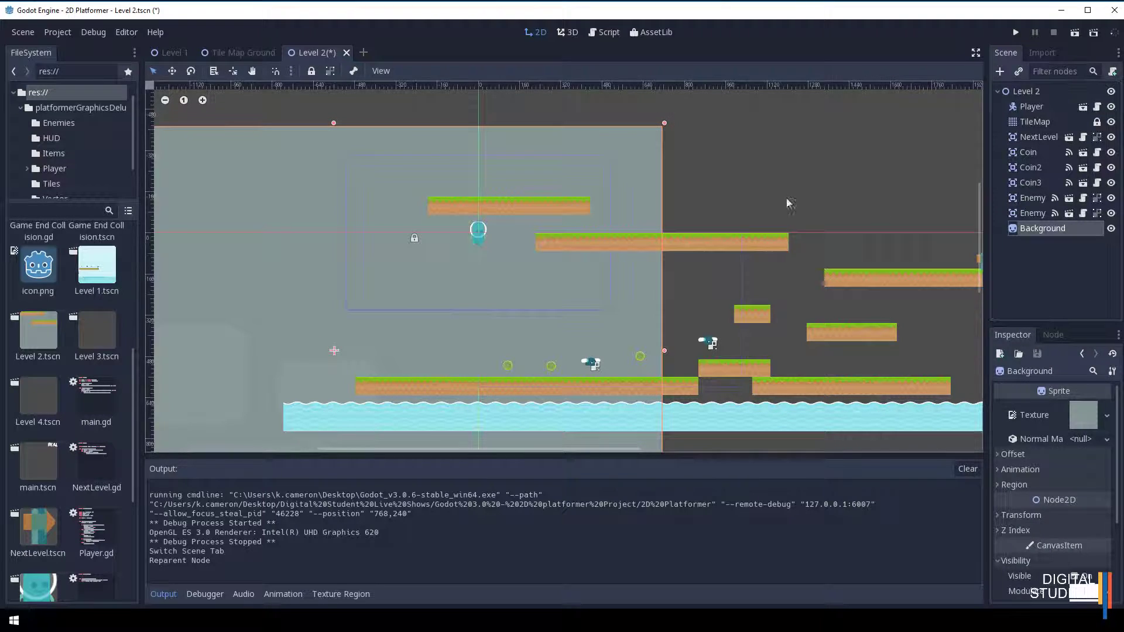
scroll(732, 189, "down", 6)
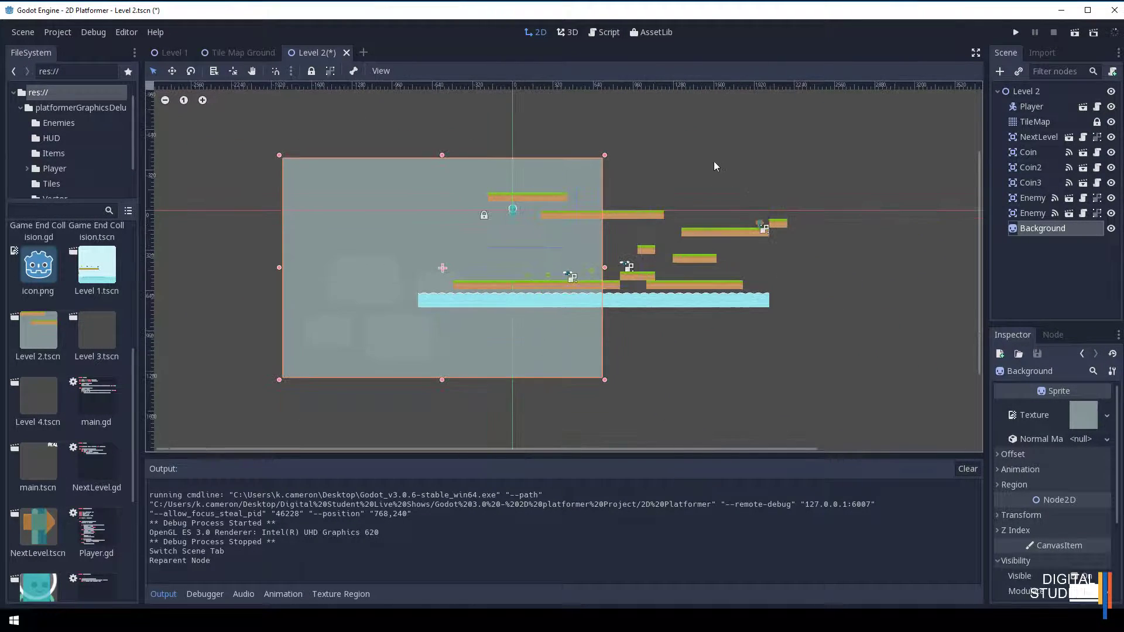
left_click_drag(606, 156, 891, 82)
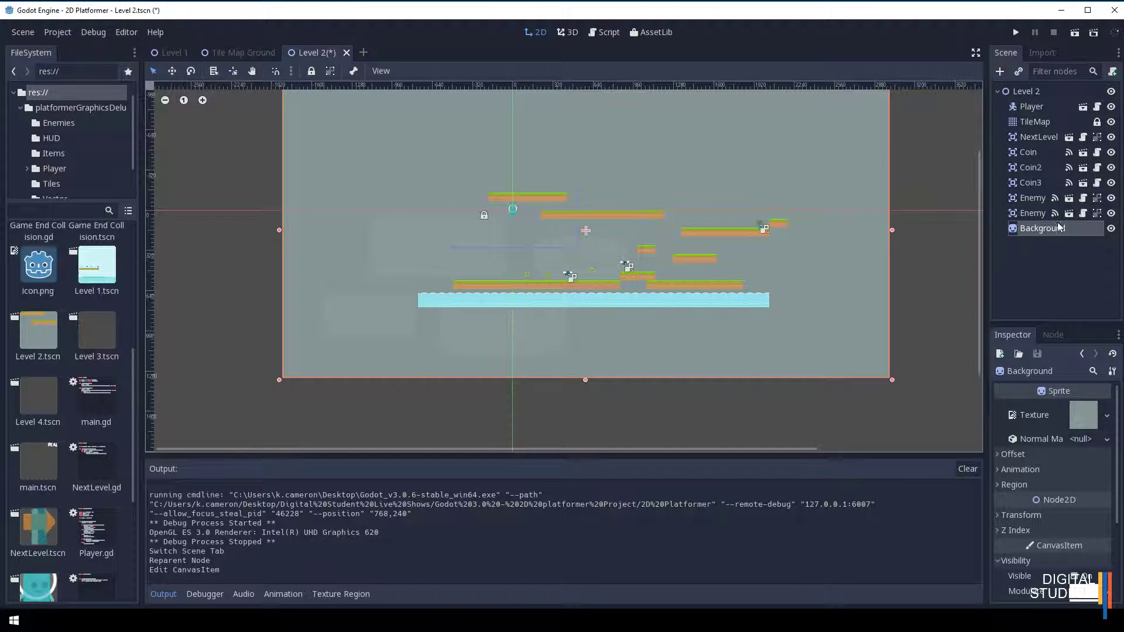
Step: Lock the Background and add a new TileMap node under the Level 2 root
left_click(315, 73)
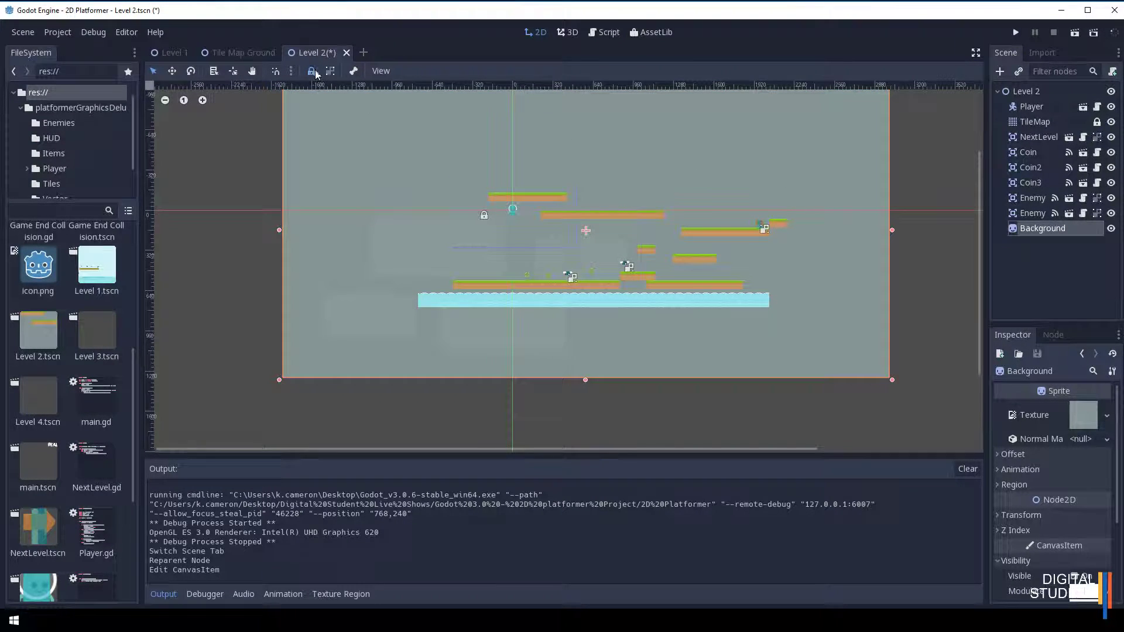
left_click(1022, 92)
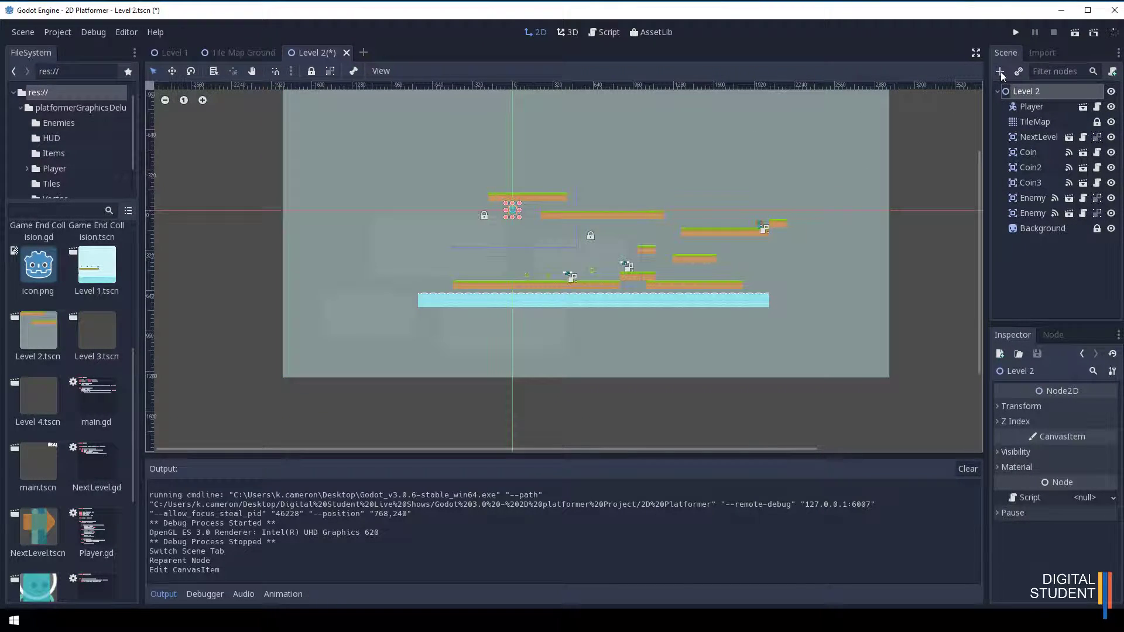
left_click(1001, 71)
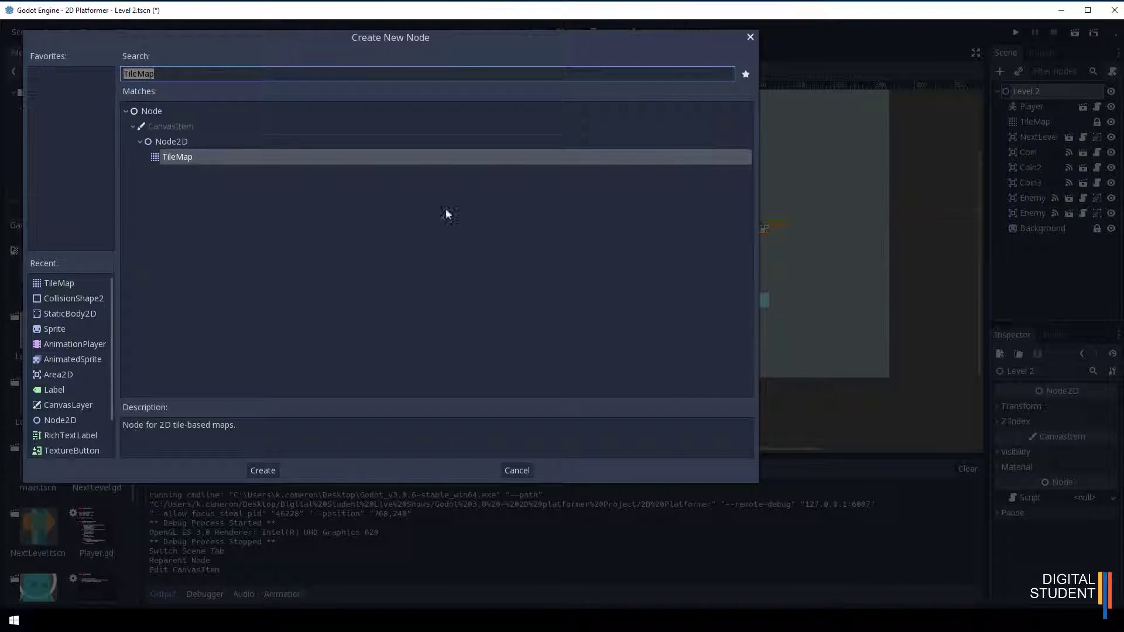
double_click(52, 282)
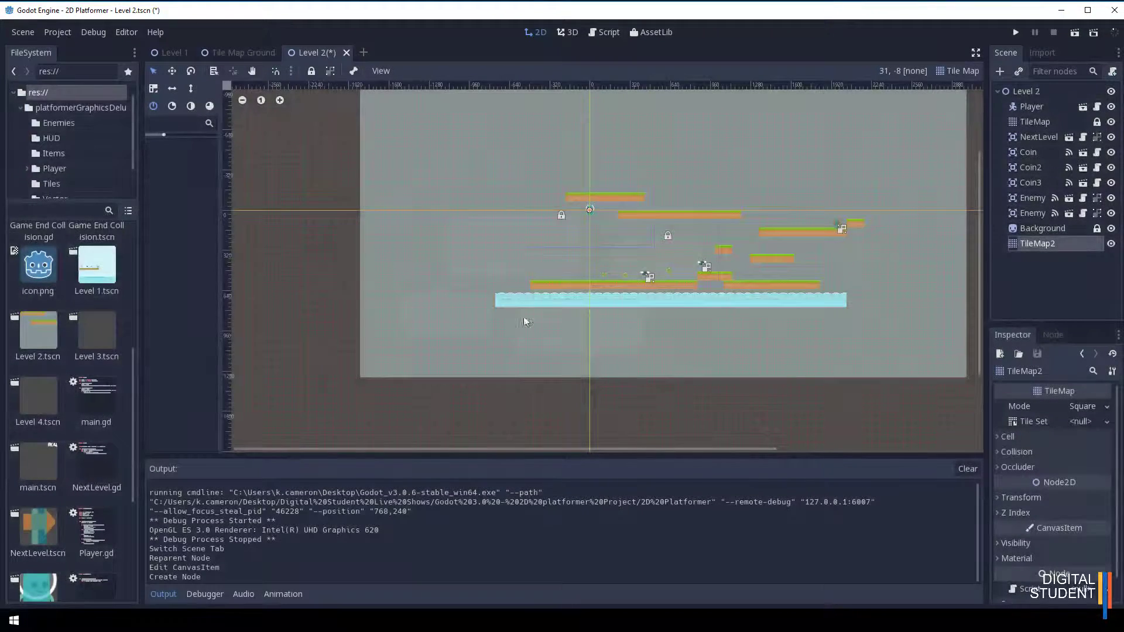
Step: Rename the new TileMap to TileMapladders and move it to the top of the node list
double_click(1055, 243)
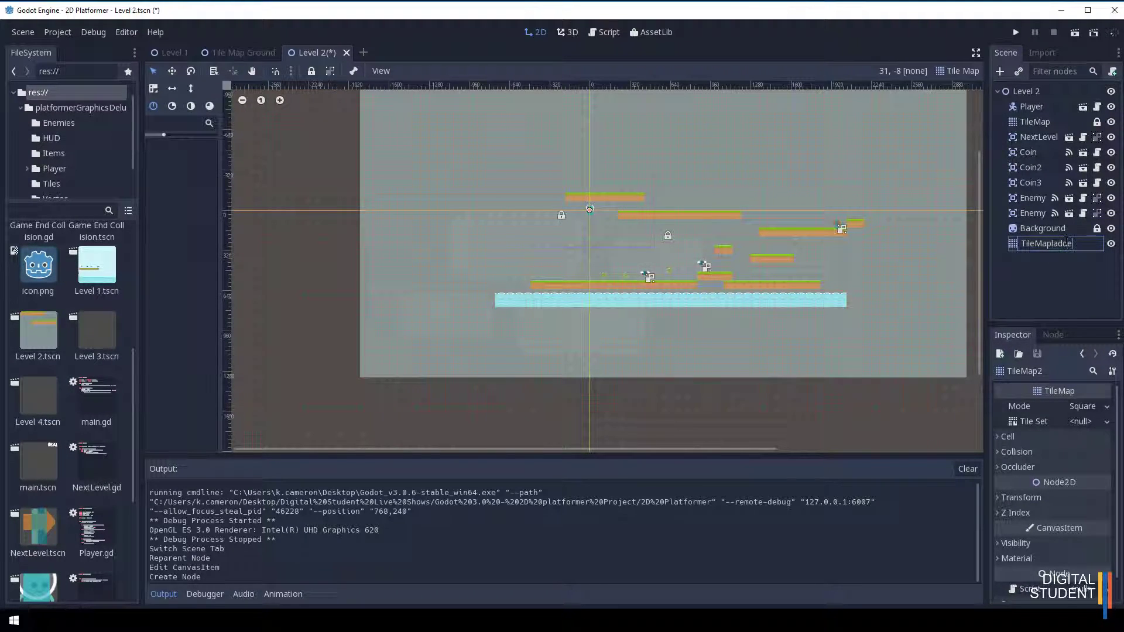
key("Return")
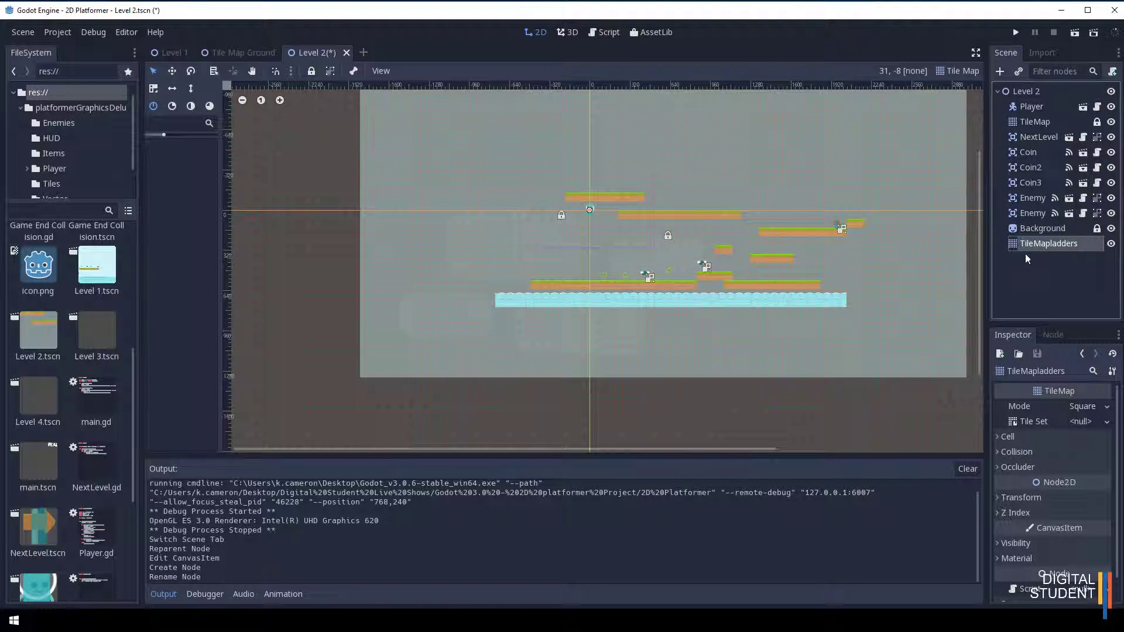
left_click_drag(1017, 242, 1018, 100)
Step: Assign the ladders.tres tile set to TileMapladders and pick the Ladder tile
left_click(1025, 106)
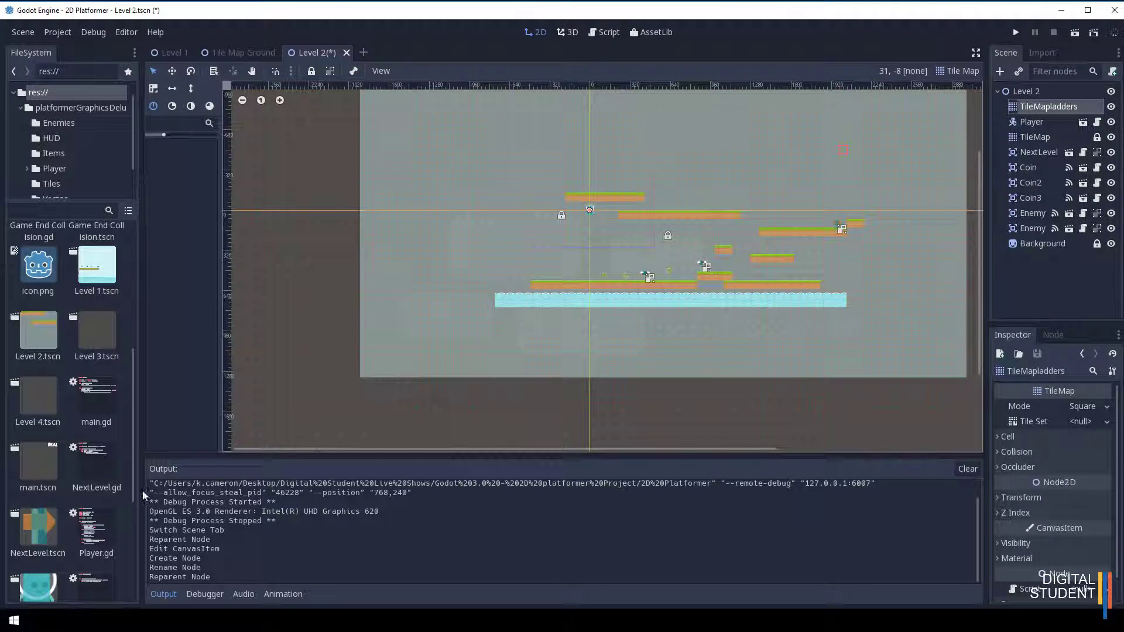
scroll(107, 472, "down", 5)
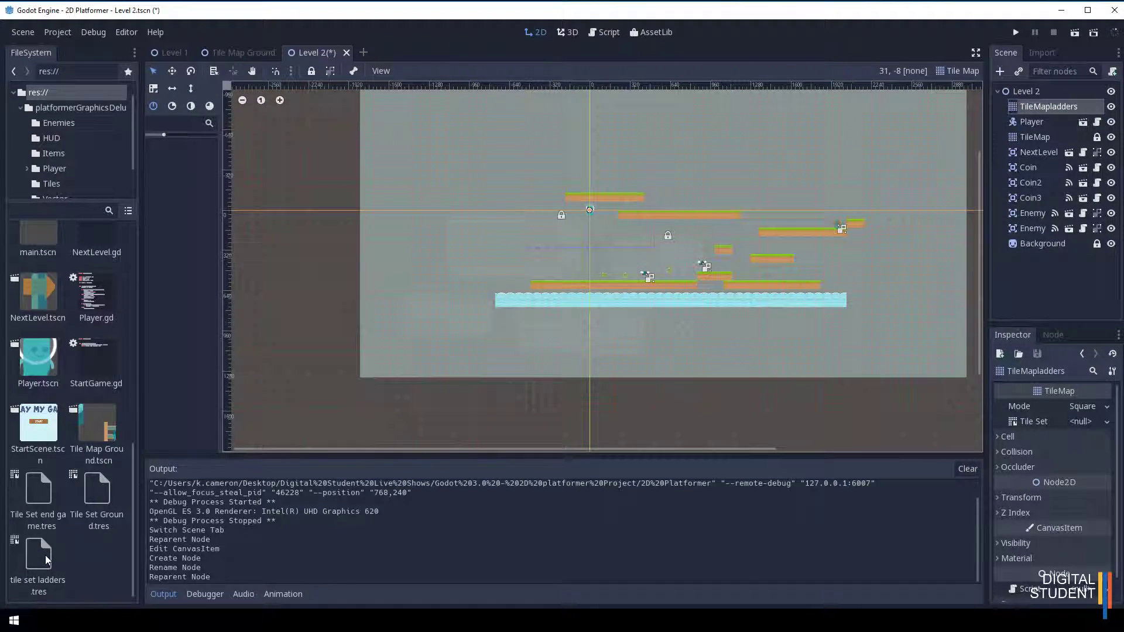
left_click_drag(38, 558, 1078, 424)
left_click(161, 384)
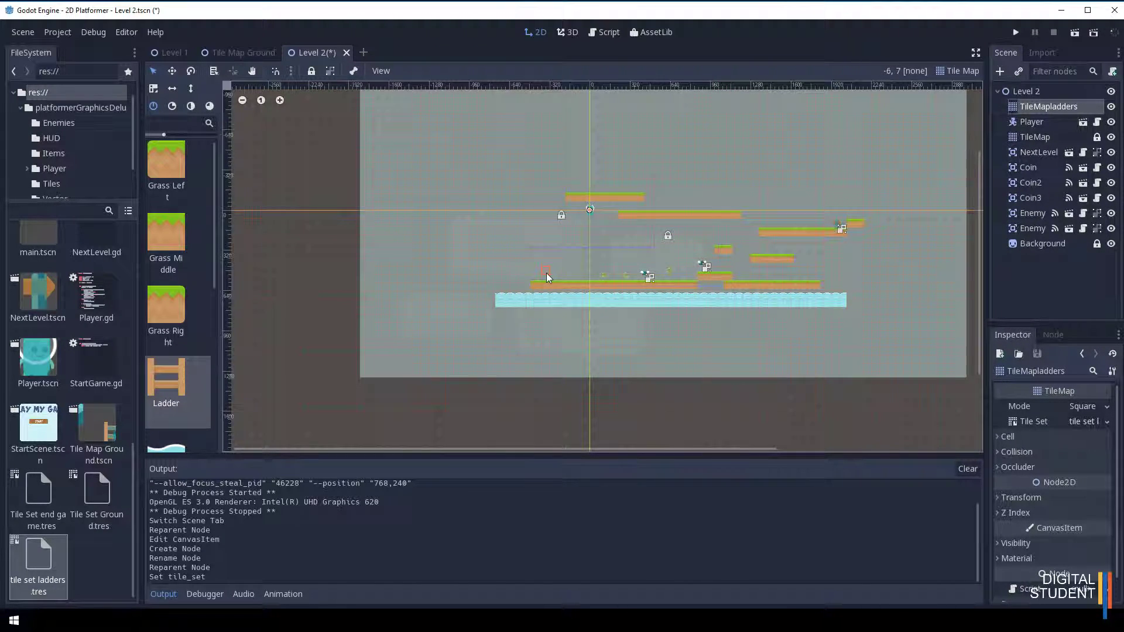
Step: Set the TileMap's cell size to 70 × 70
left_click(1031, 438)
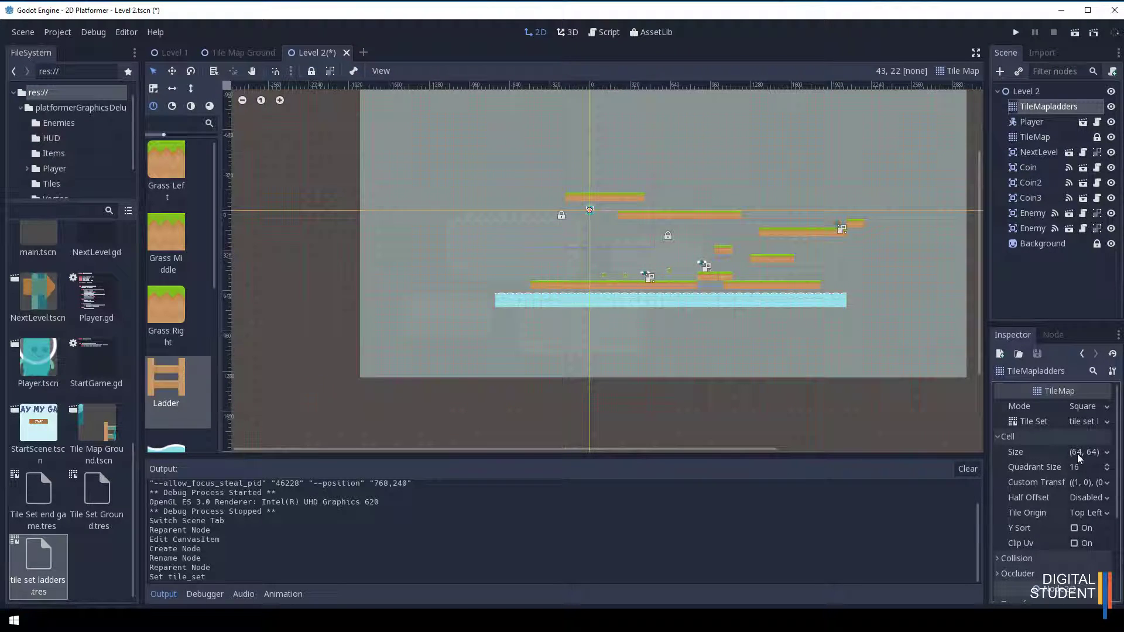
left_click(1080, 452)
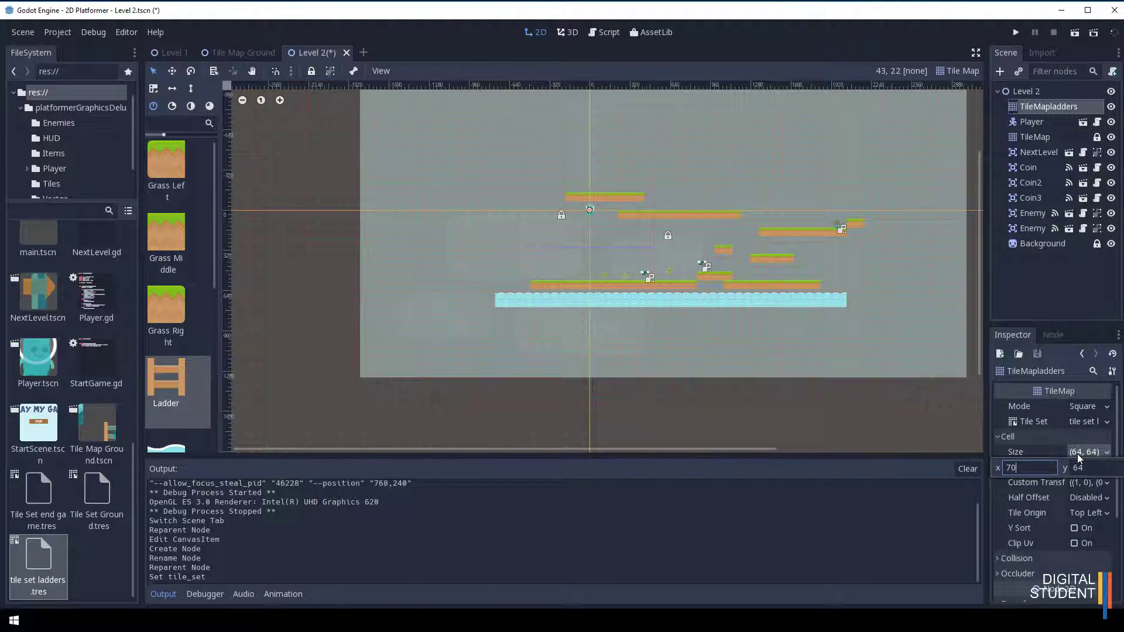
left_click(1078, 467)
type("70")
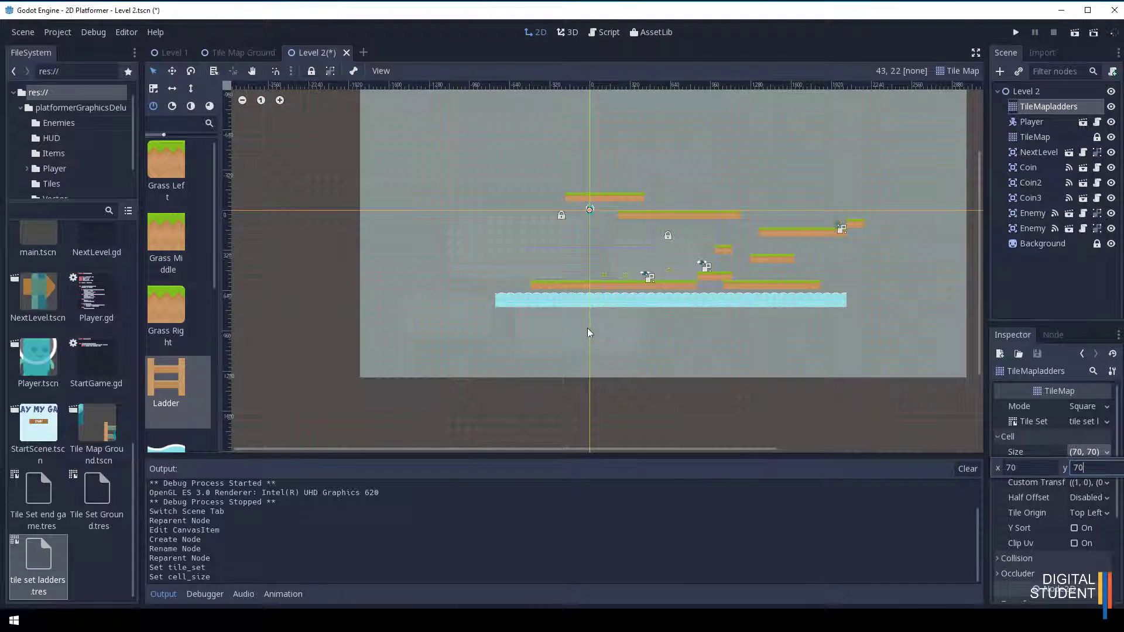
left_click(550, 294)
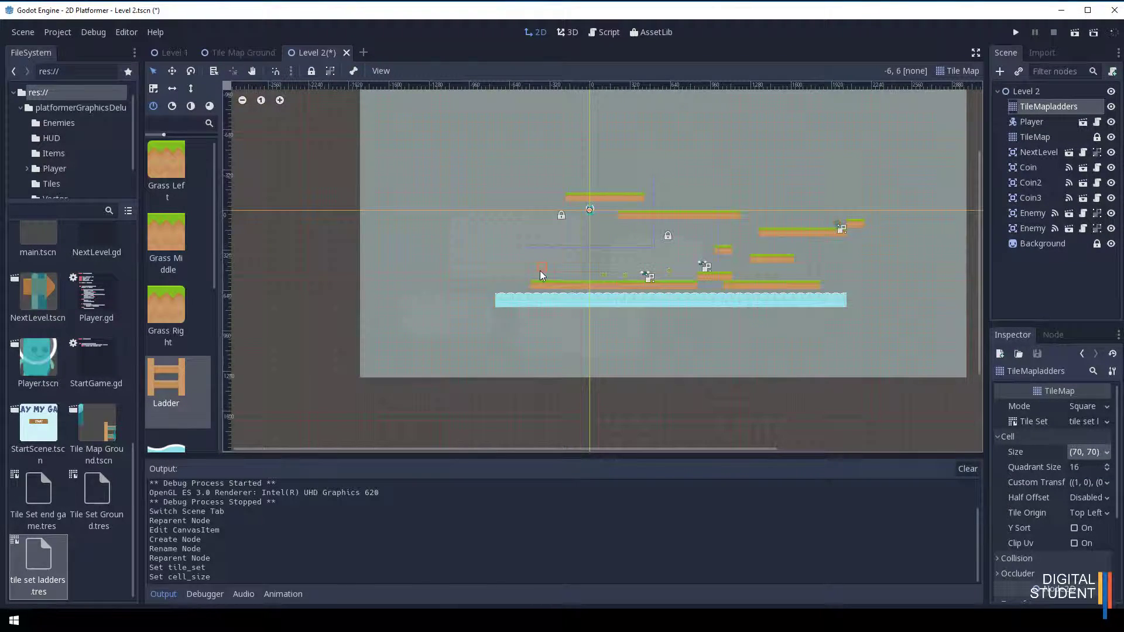
Step: Paint a ladder column up from Level 2's lower left platform and erase the stray top tiles
left_click_drag(542, 276, 554, 153)
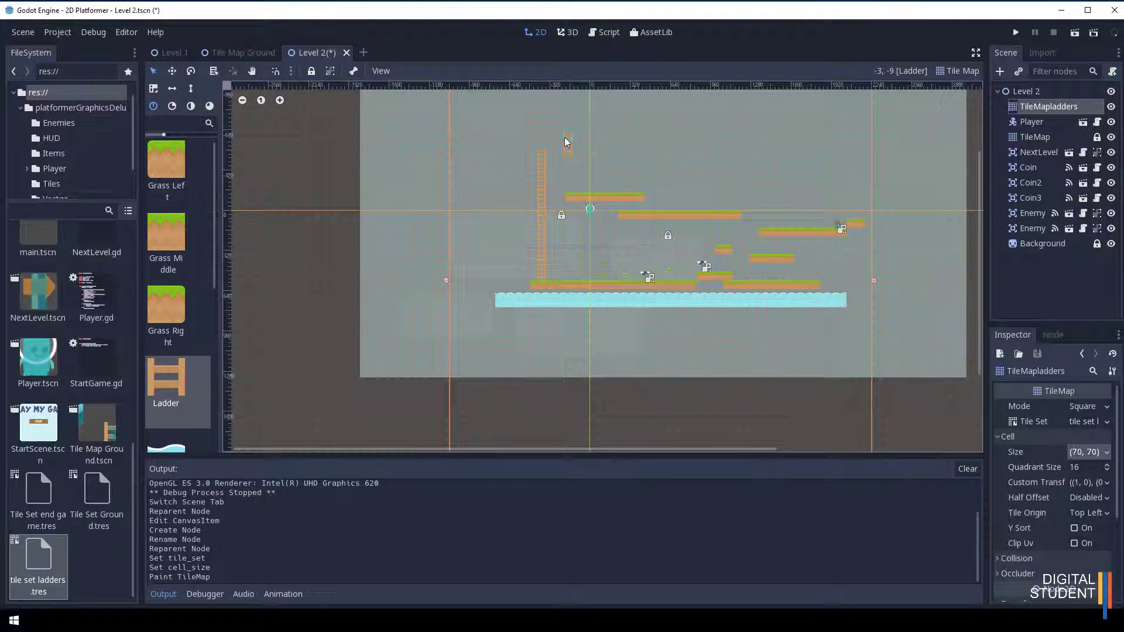
left_click(566, 144)
scroll(573, 224, "down", 1)
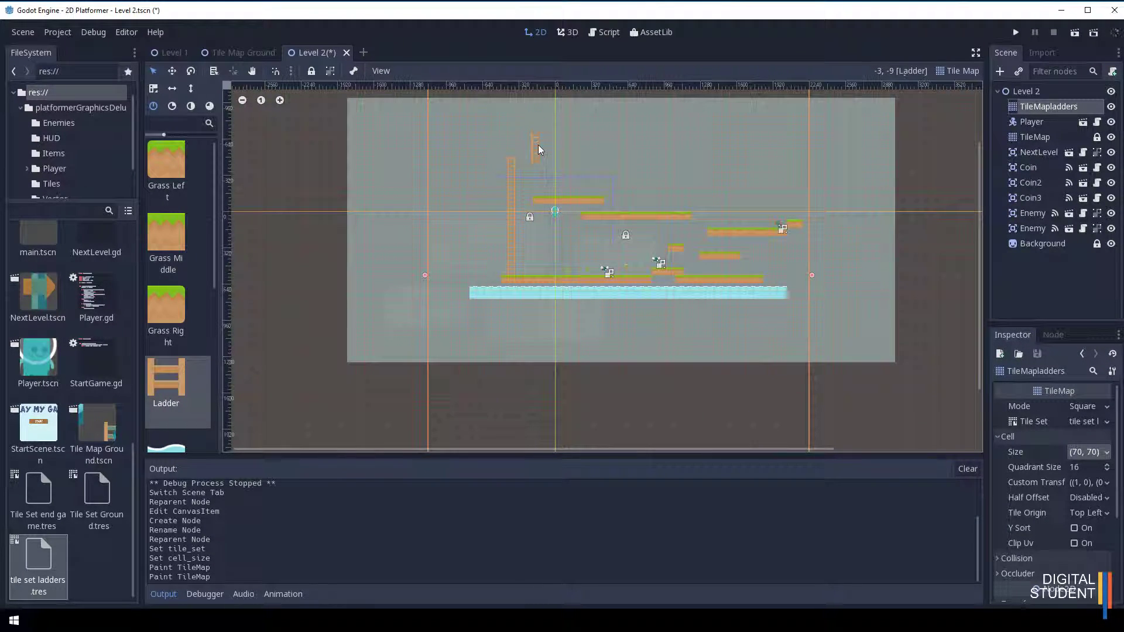
right_click_drag(536, 140, 537, 164)
Step: Save all scenes and run the game to test the ladders
left_click(23, 32)
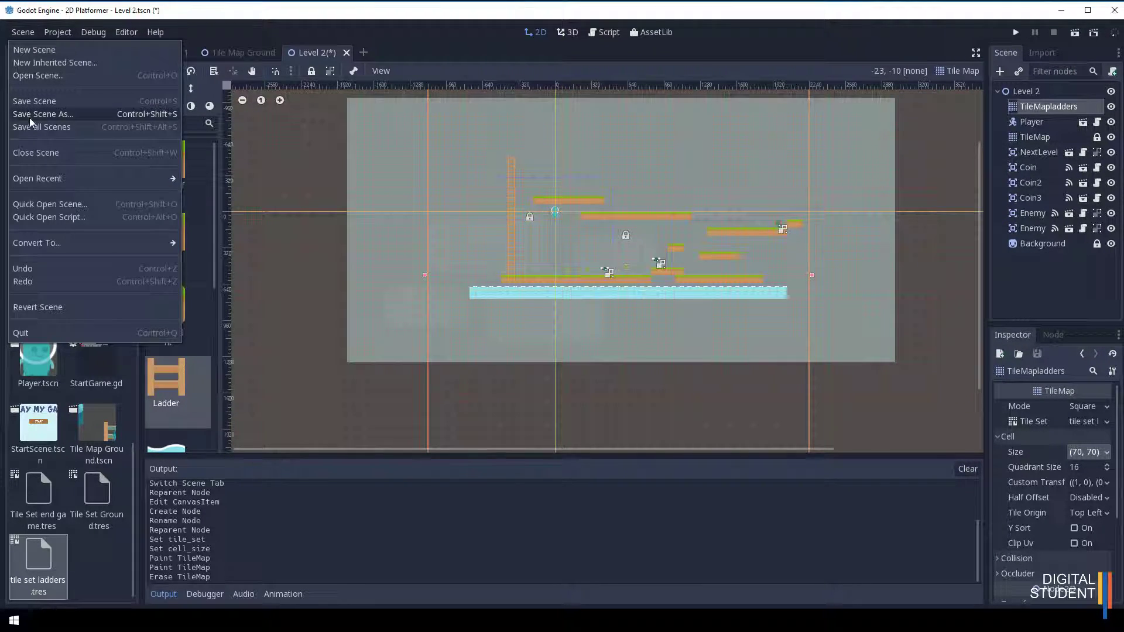
left_click(47, 132)
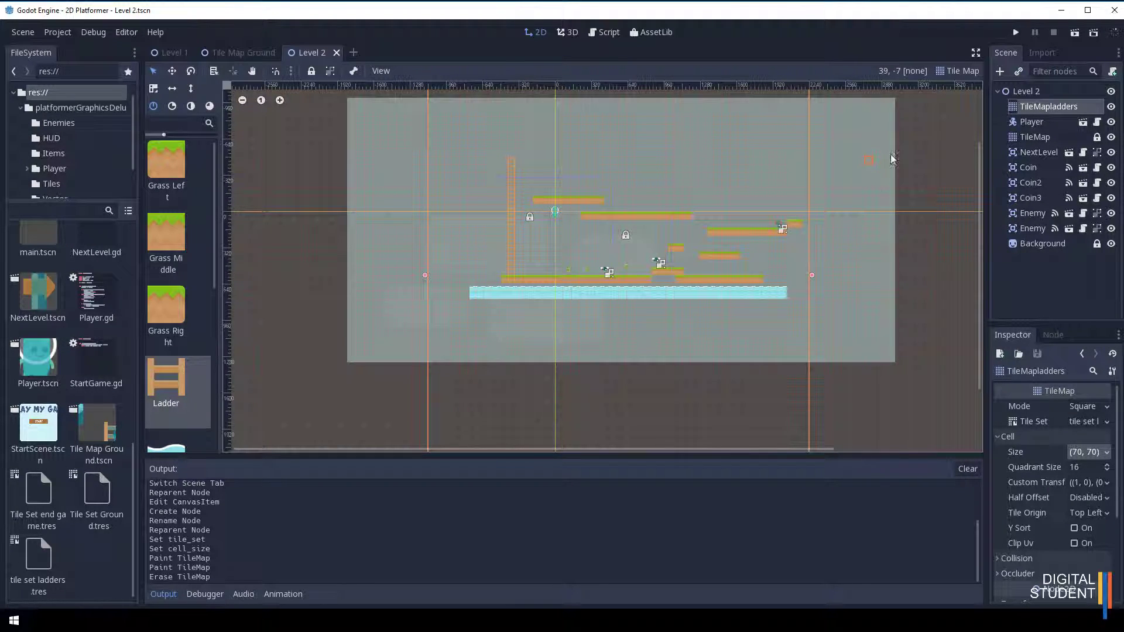
left_click(1018, 32)
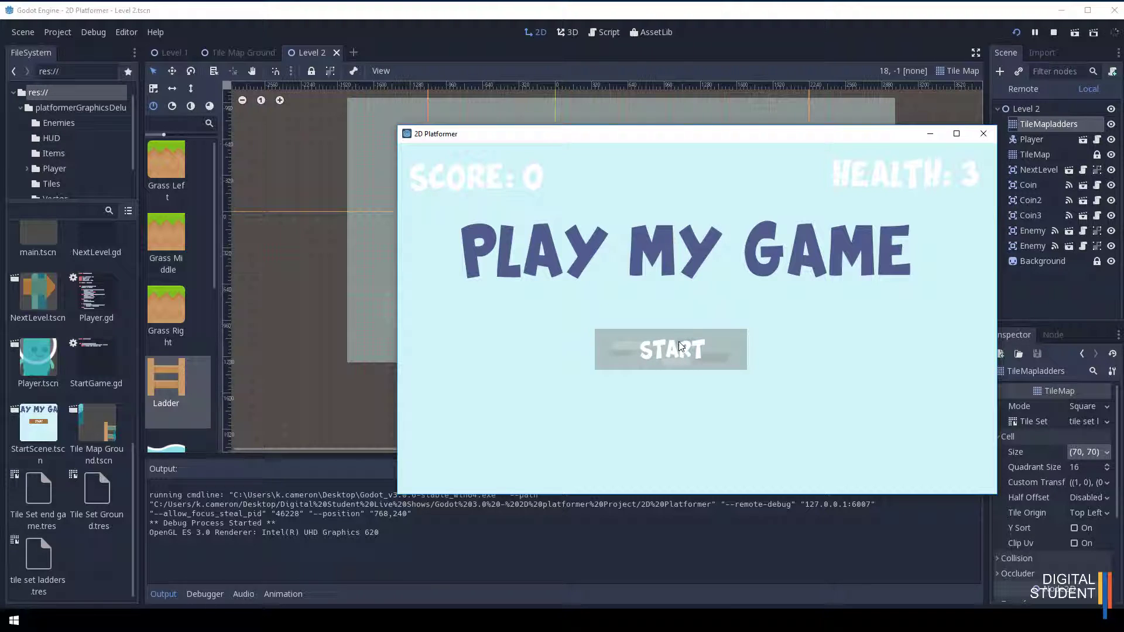
Step: Start the game, climb the first level's ladder, and jump to the end-of-level sign
left_click(682, 347)
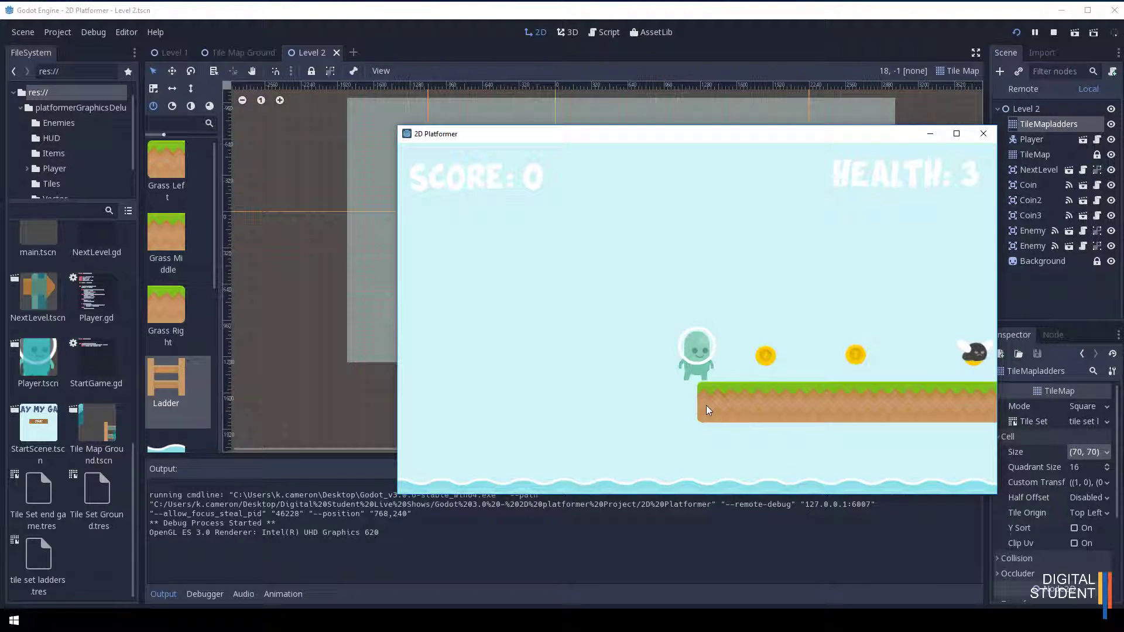
key("Right")
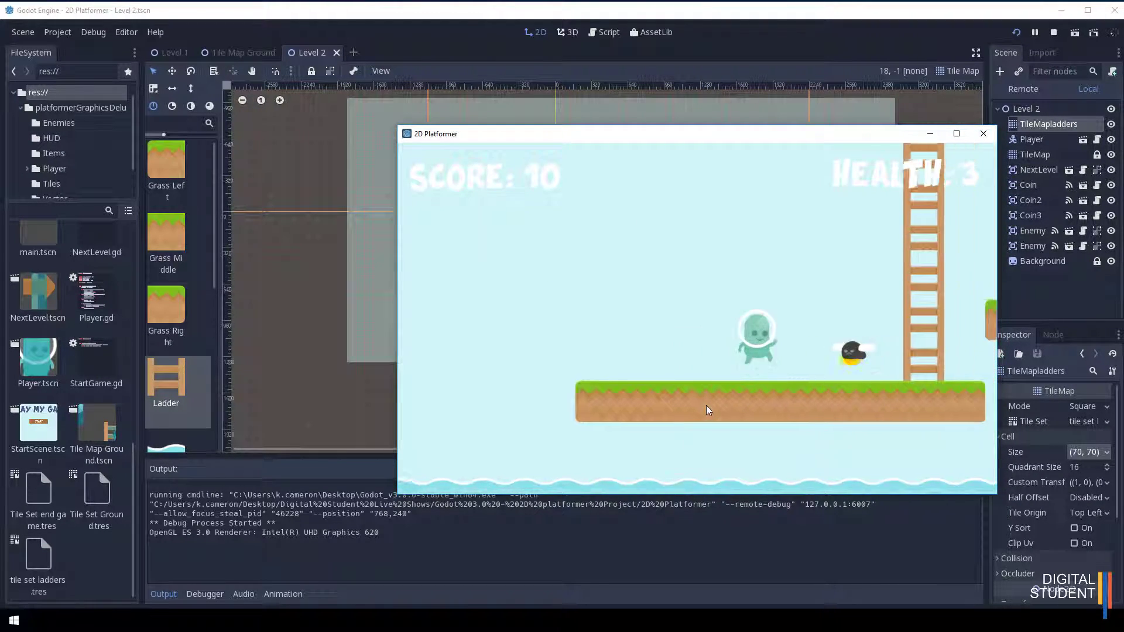
key("space")
key("Right")
key("Up")
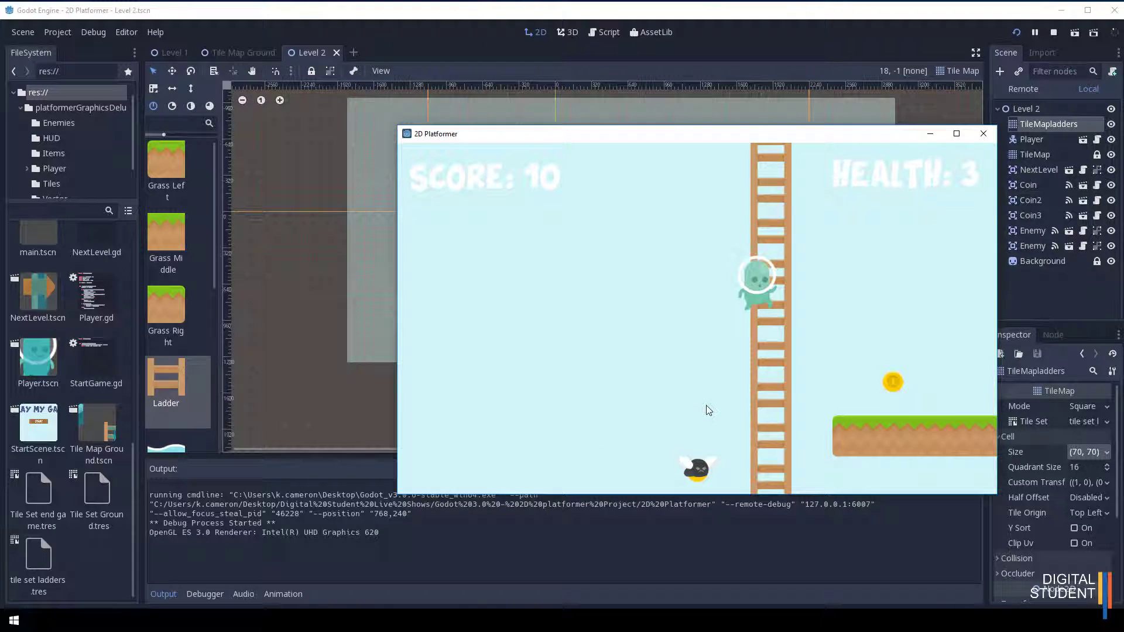
key("Right")
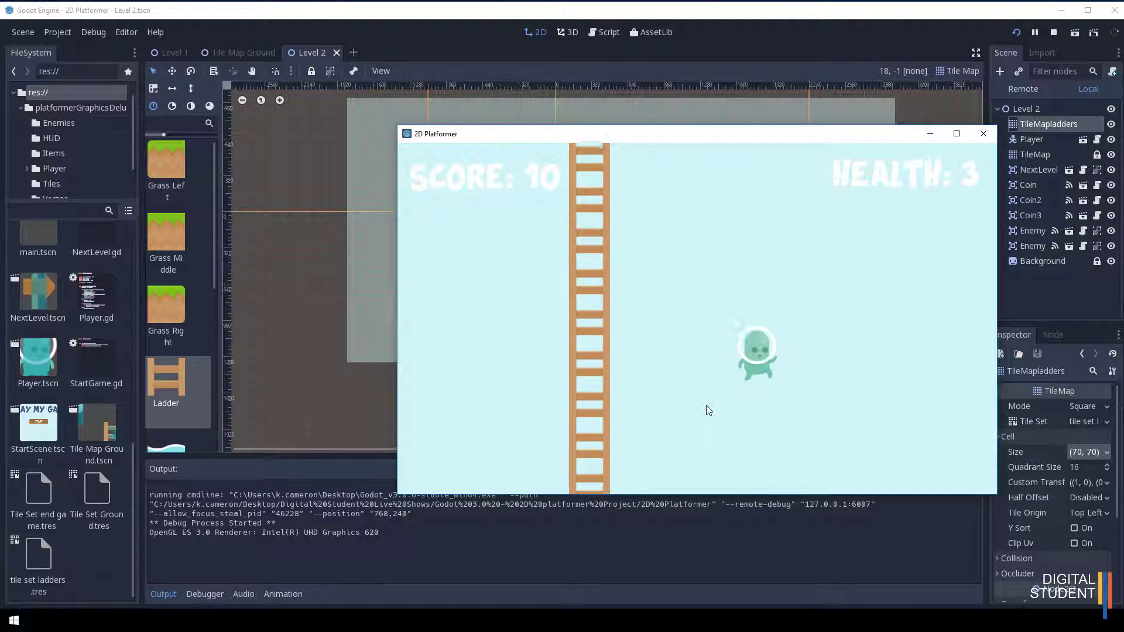
key("Right")
key("space")
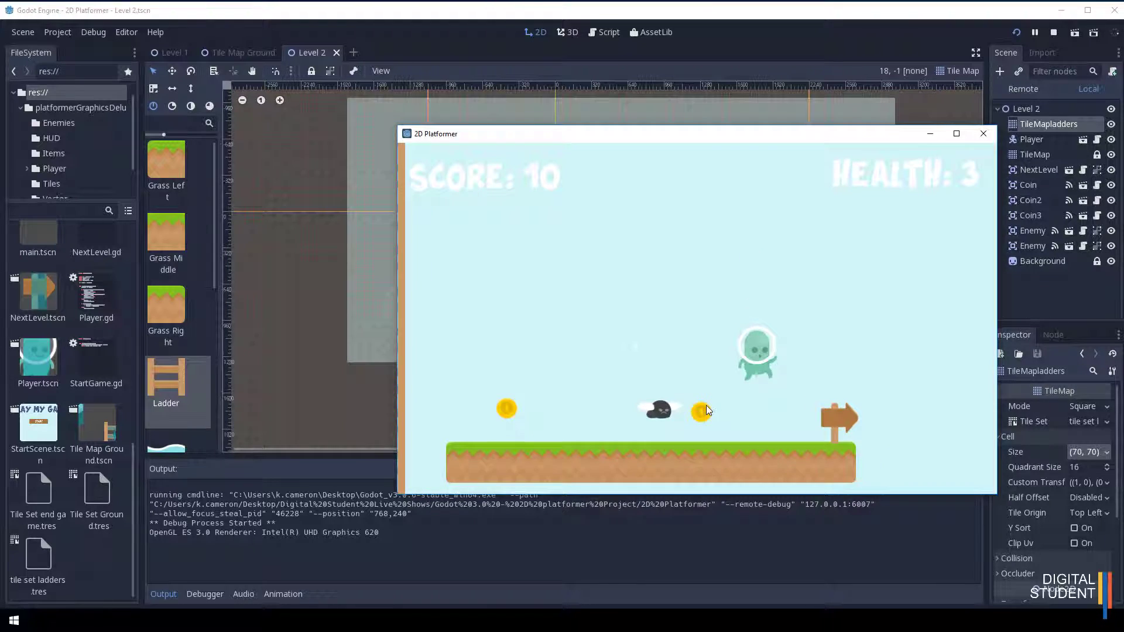
Step: Climb the ladder in the next level, drop to the lower grass platform, and close the game
key("Left")
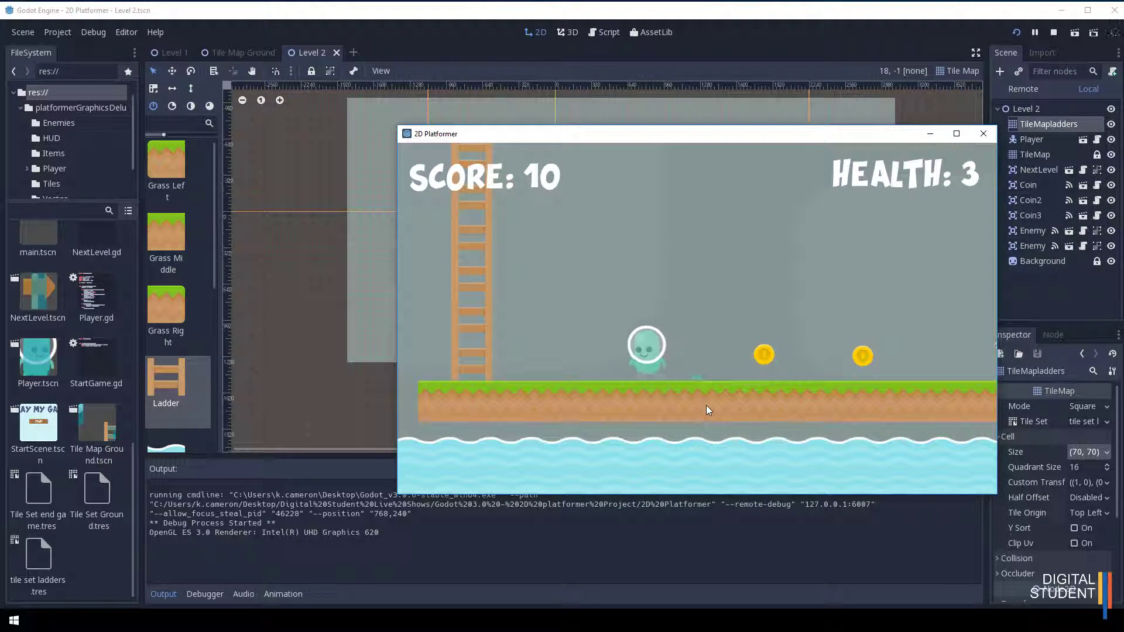
key("space")
key("Up")
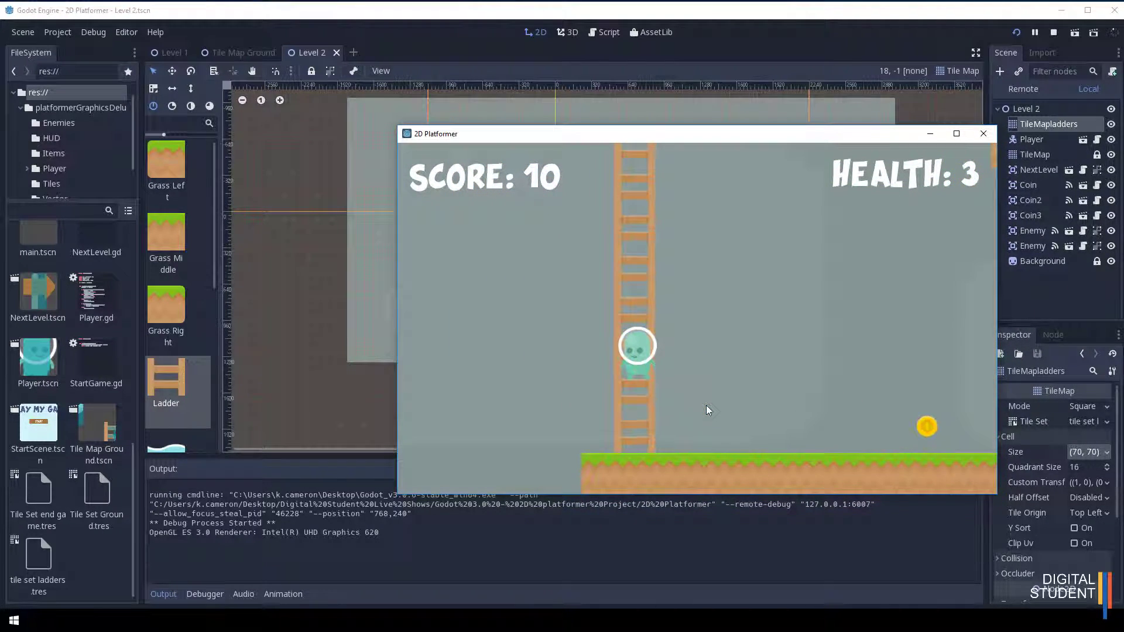
key("Up")
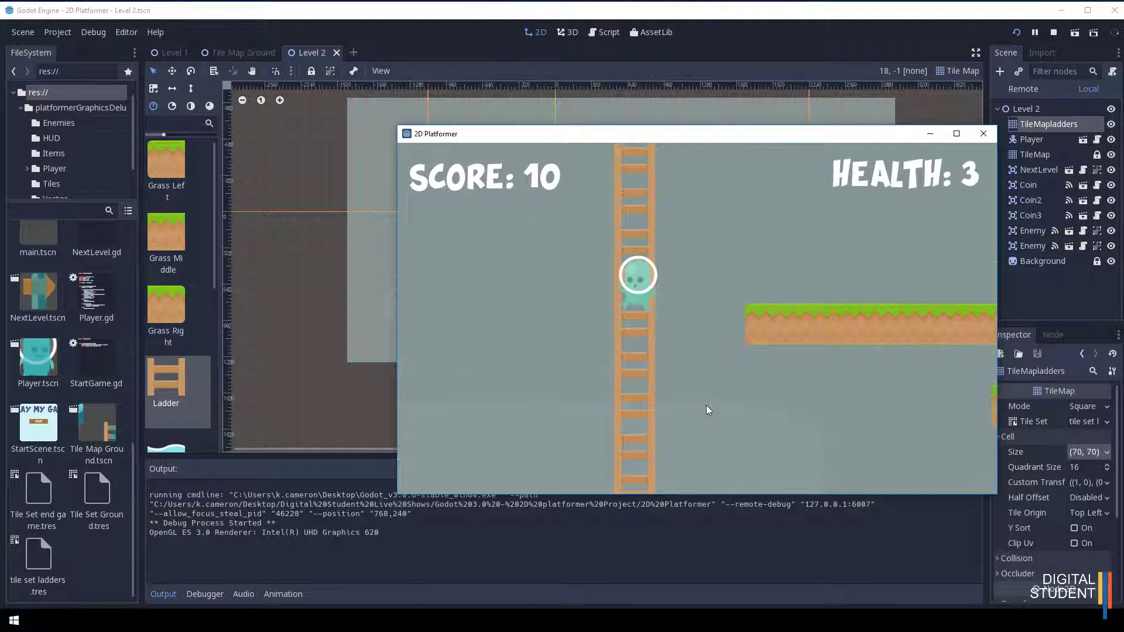
key("Up")
key("Right")
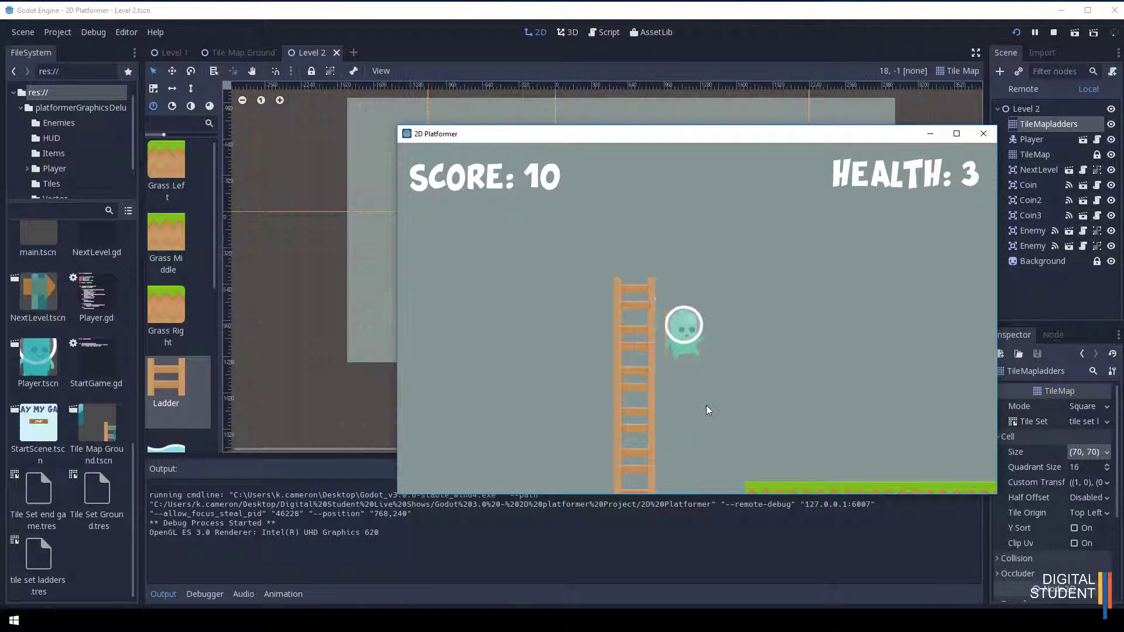
key("Right")
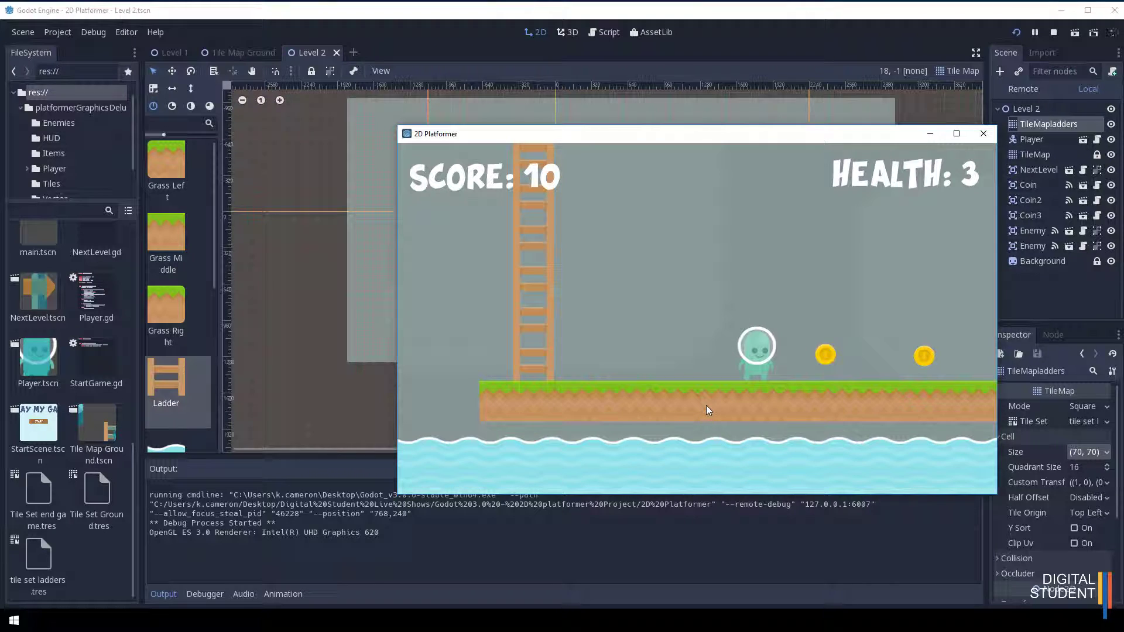
left_click(984, 133)
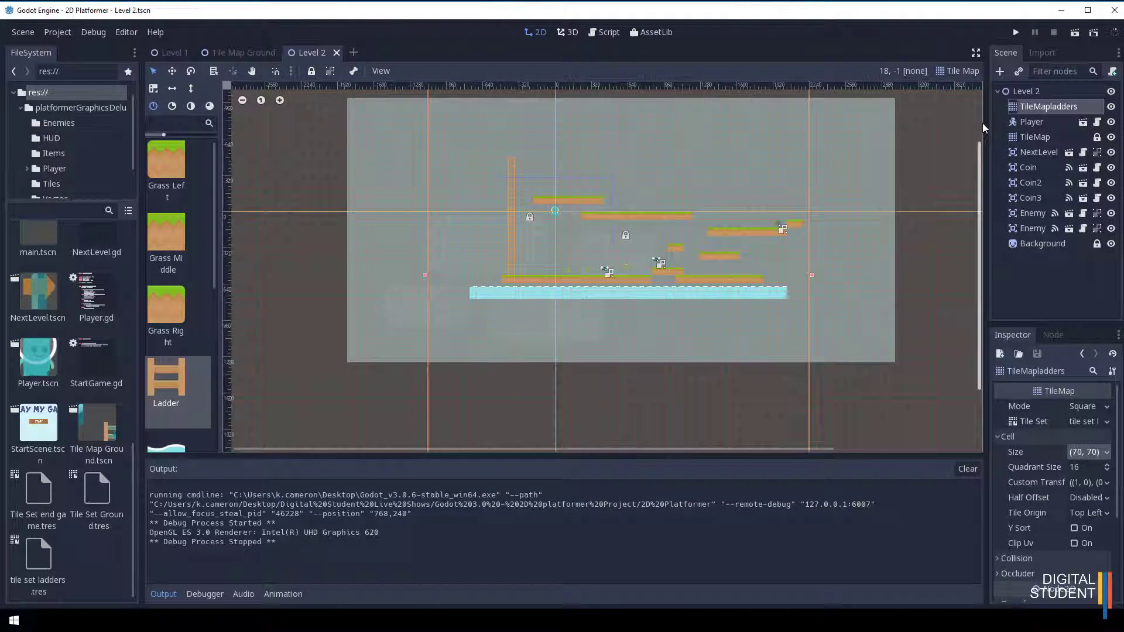